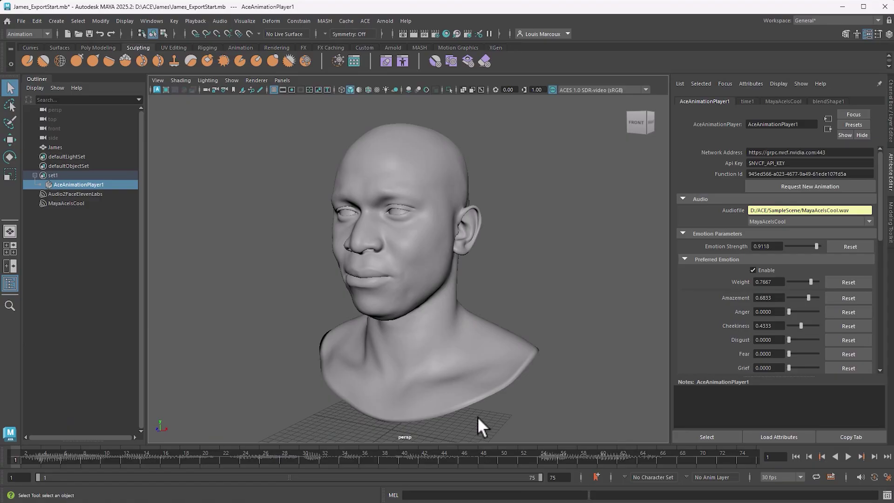
Open the node graph for AceAnimationPlayer1 showing its connected nodes
left_click_drag(421, 194, 427, 194, "alt")
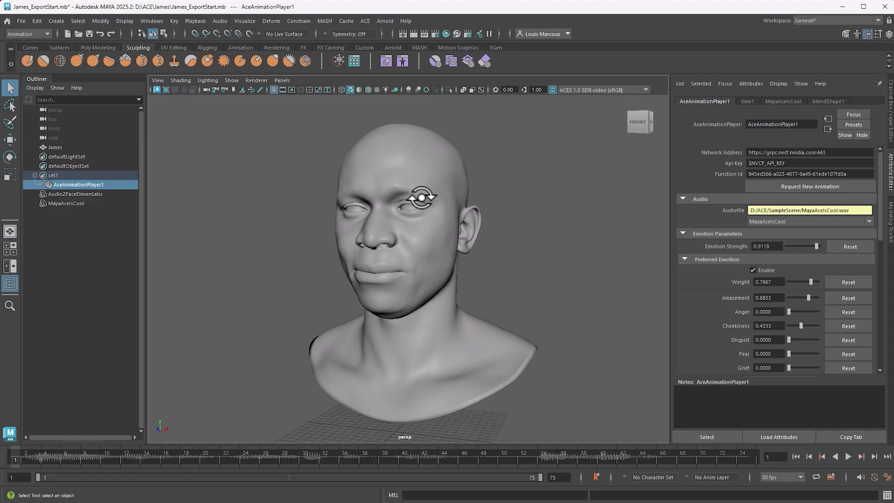
left_click(428, 191)
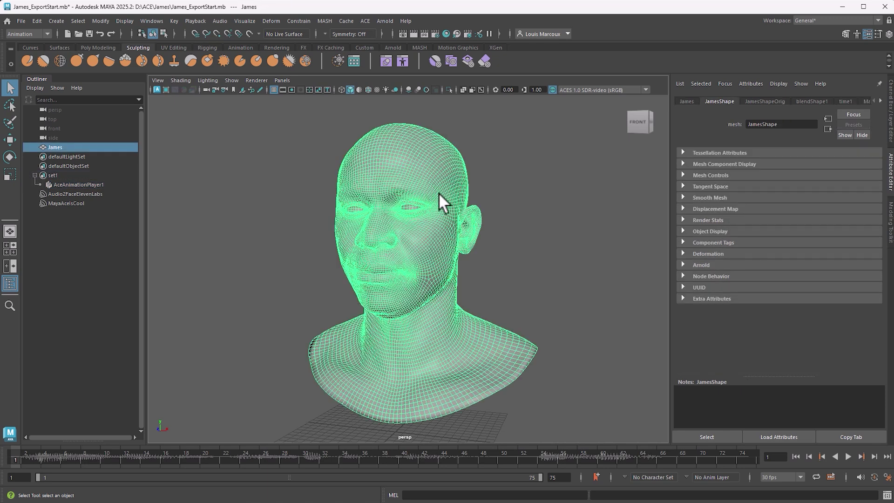
left_click(77, 184)
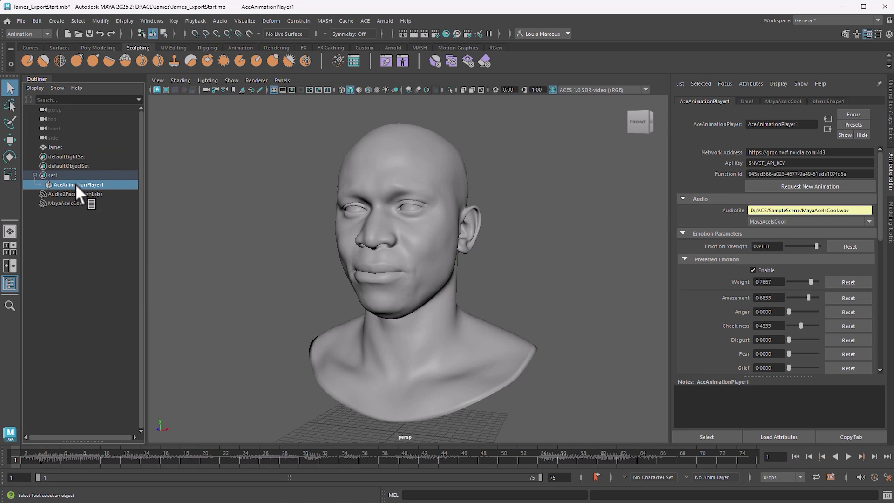
left_click(158, 21)
left_click(168, 144)
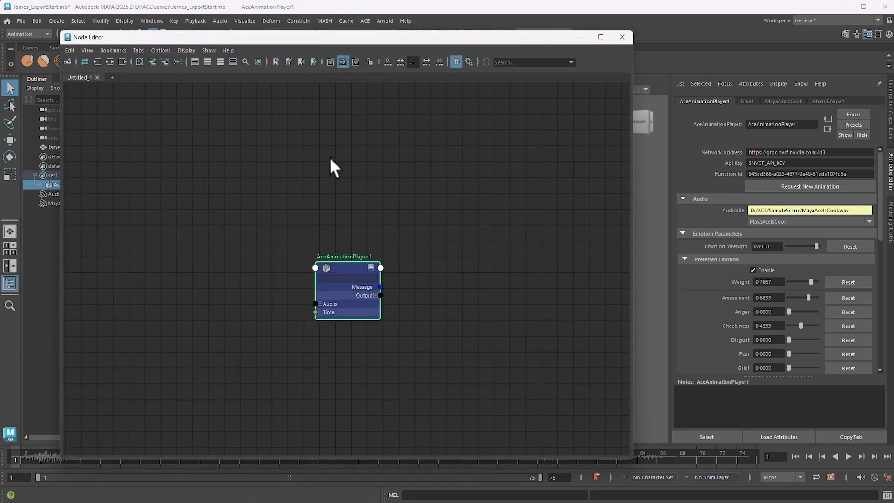
left_click(109, 61)
Rearrange AceAnimationPlayer1 and blendShape1 and expand the player's Output Weights into individual channels
mouse_move(275, 234)
left_mouse_down()
mouse_move(290, 228)
mouse_move(278, 215)
mouse_move(274, 225)
left_mouse_up()
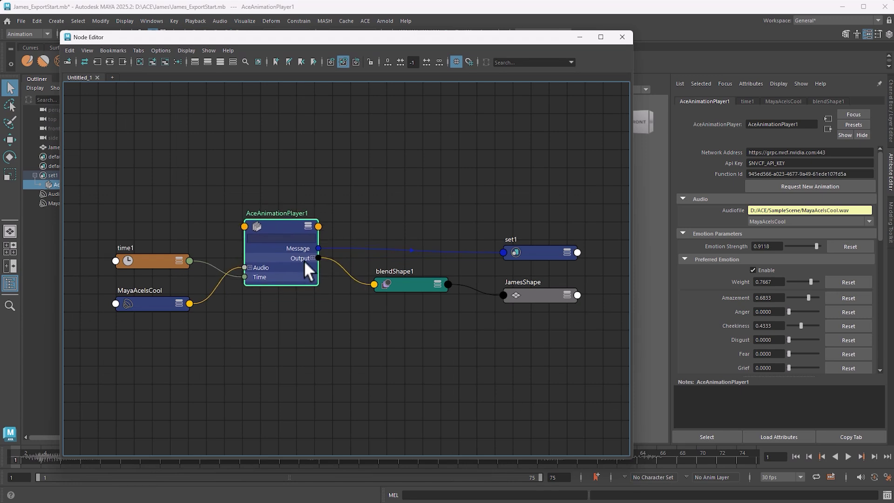
left_click_drag(399, 284, 404, 275, "shift")
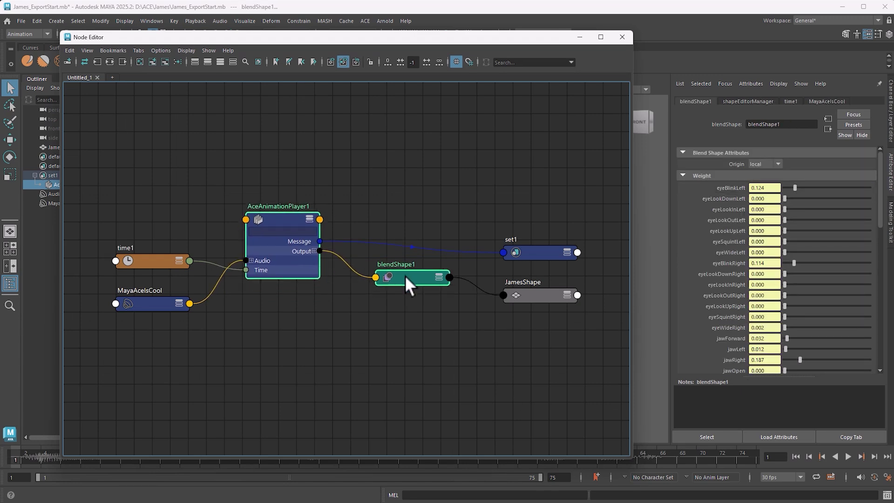
left_click(350, 299)
left_click(313, 252)
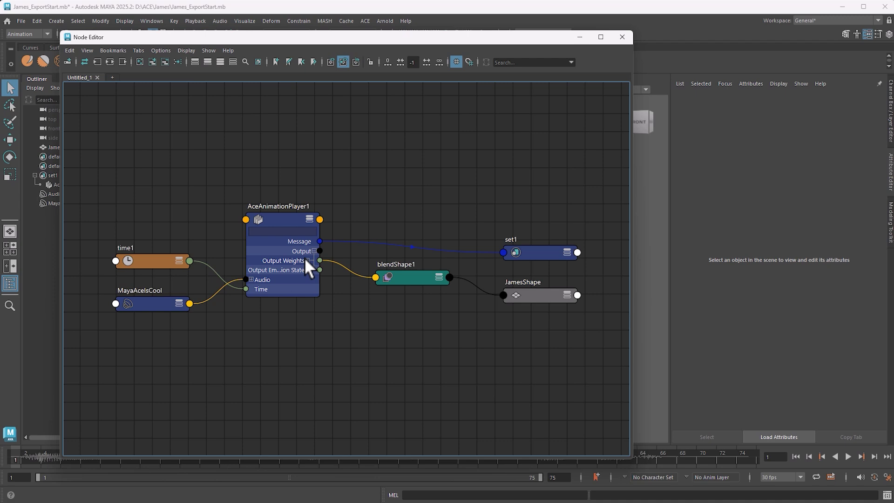
left_click(307, 259)
left_click_drag(280, 220, 272, 112)
middle_click_drag(437, 379, 353, 359)
Inspect blendShape1's weights and AceAnimationPlayer1's settings, close the graph, and dismiss the ACE options
left_click_drag(326, 262, 340, 267)
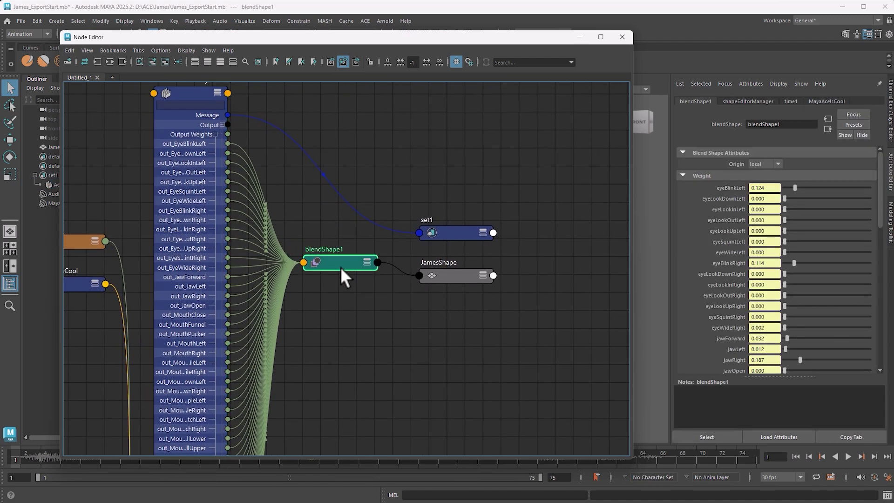
left_click_drag(453, 275, 479, 276)
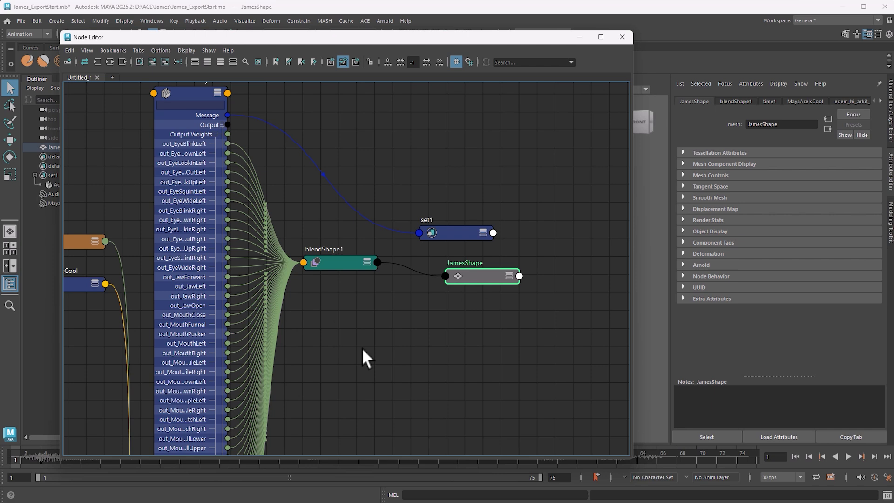
middle_click_drag(362, 348, 371, 343)
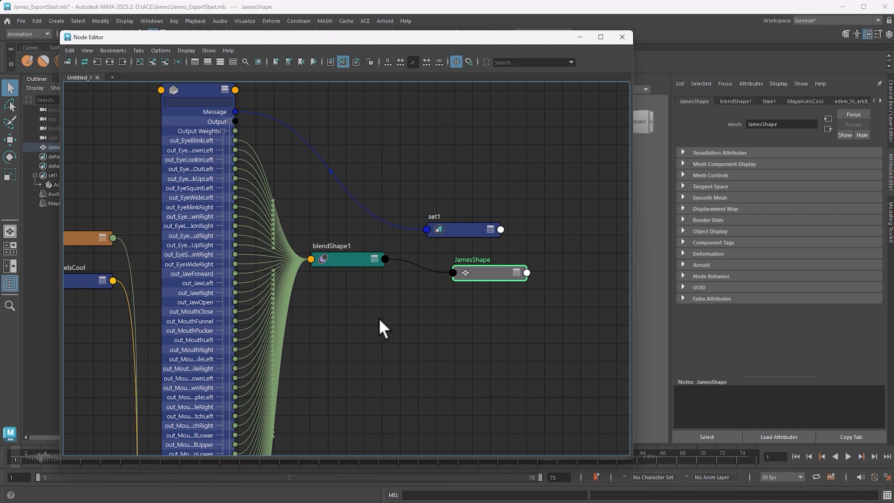
left_click_drag(353, 259, 362, 265)
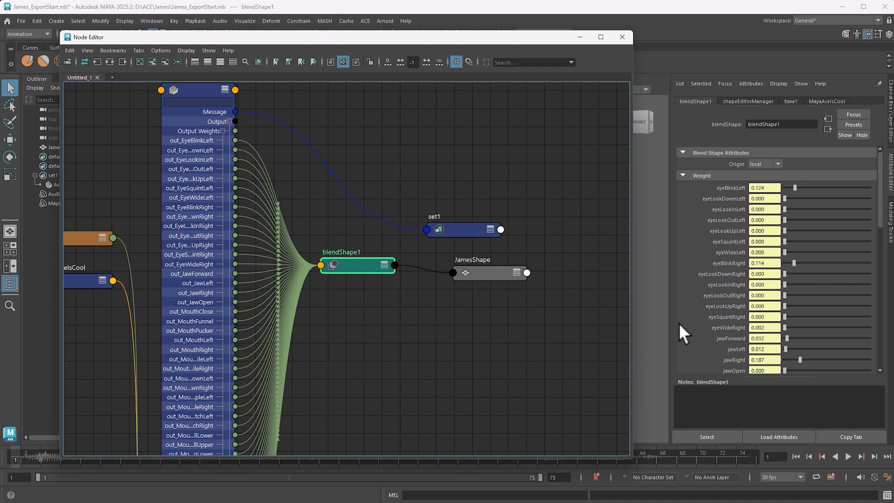
middle_click_drag(372, 167, 365, 188, "alt")
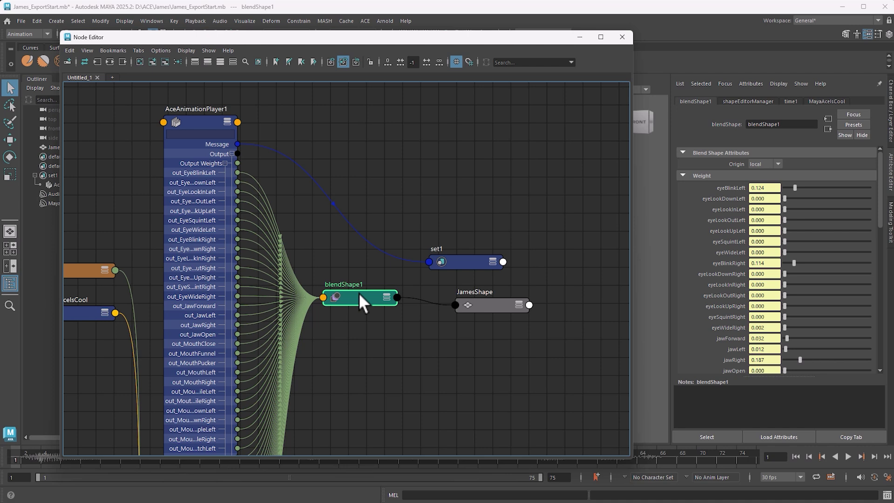
left_click(207, 122)
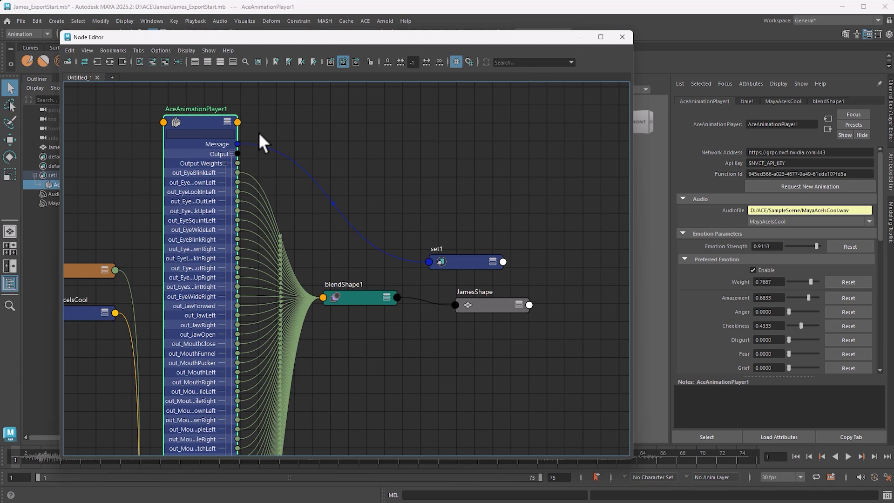
left_click(622, 37)
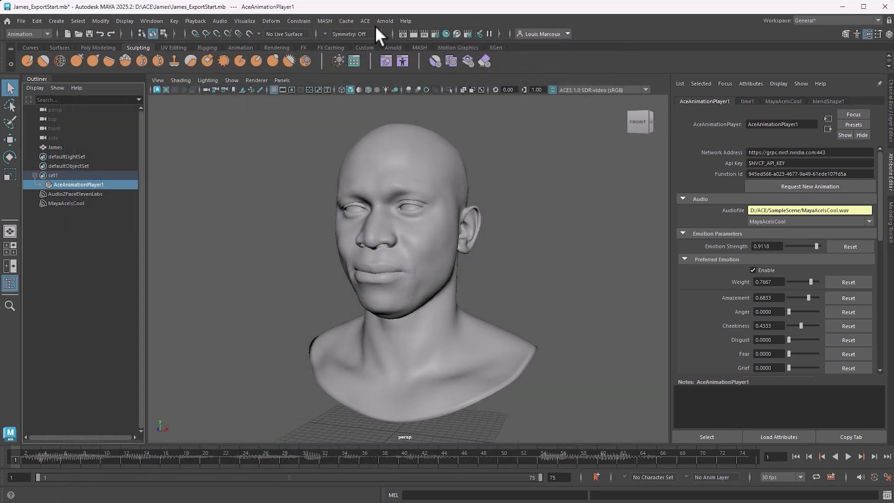
left_click(366, 21)
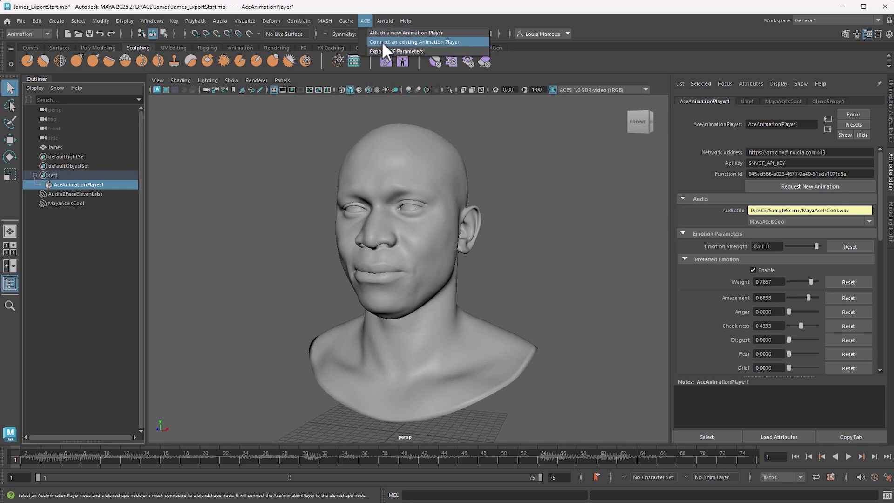
left_click(495, 292)
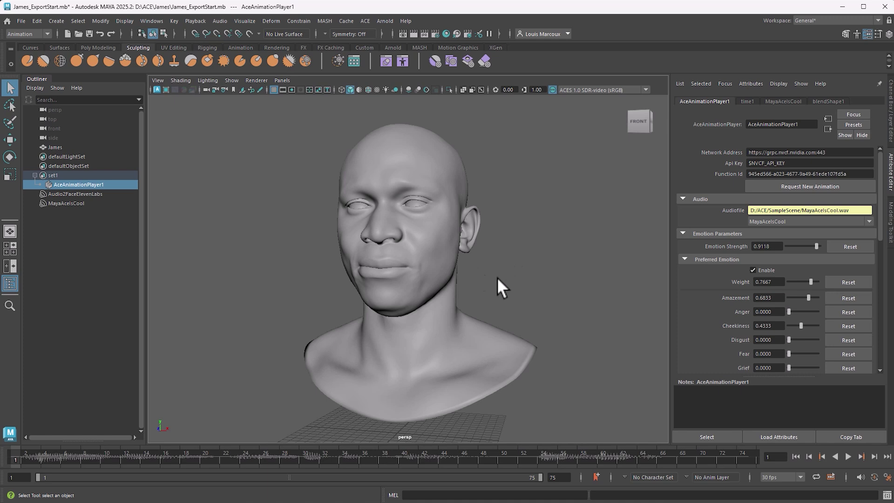
Select James and, in the Channel Box, select blendShape1 channels eyeBlinkLeft through noseSneerRight
left_click(420, 219)
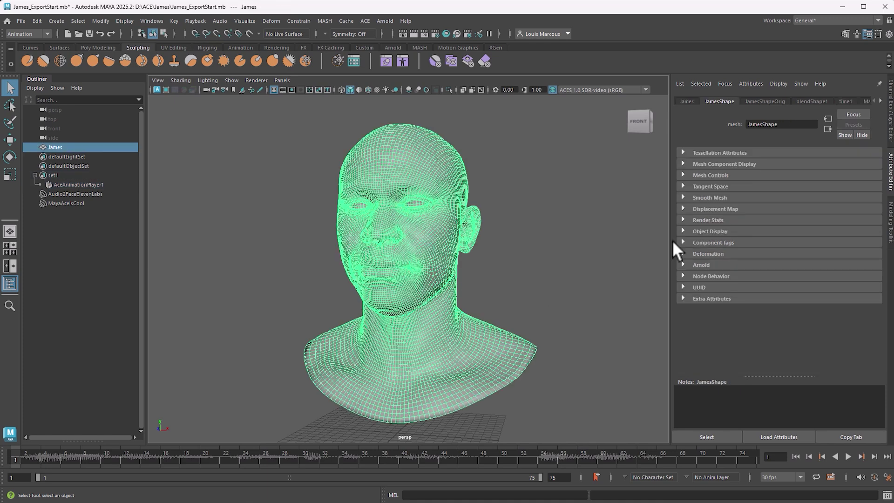
left_click(890, 105)
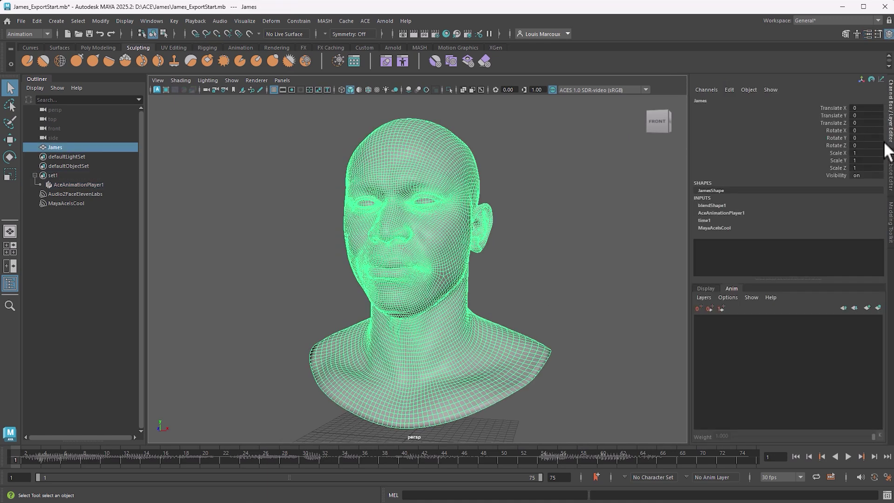
left_click(717, 208)
left_click(831, 220)
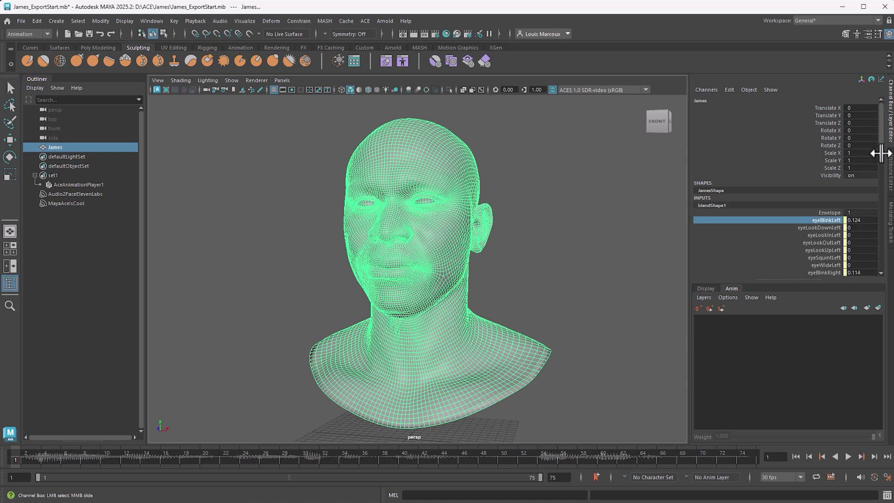
scroll(880, 177, "down", 5)
scroll(880, 178, "down", 10)
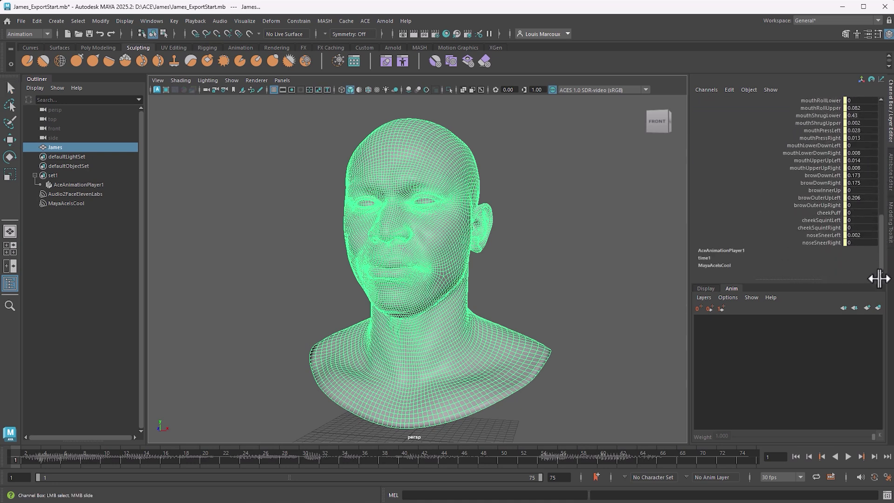
left_click(826, 242, "shift")
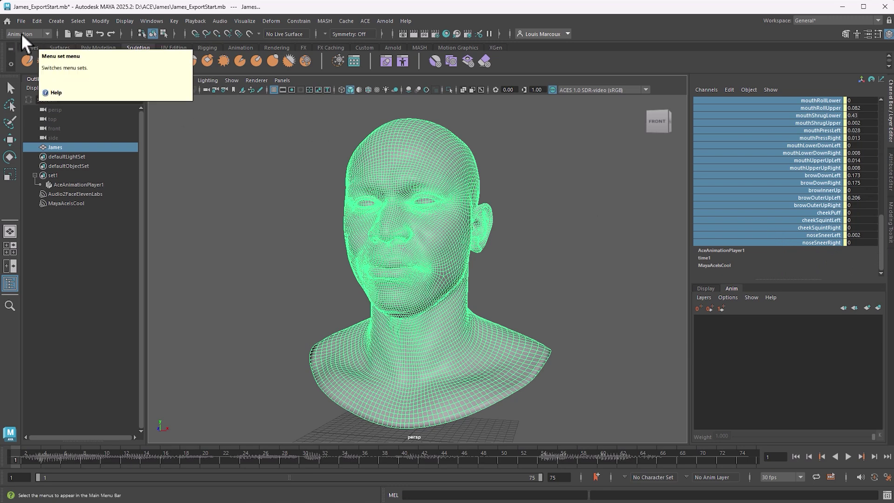
Bake the selected weight channels to keyframes with Key > Bake Simulation
left_click(175, 20)
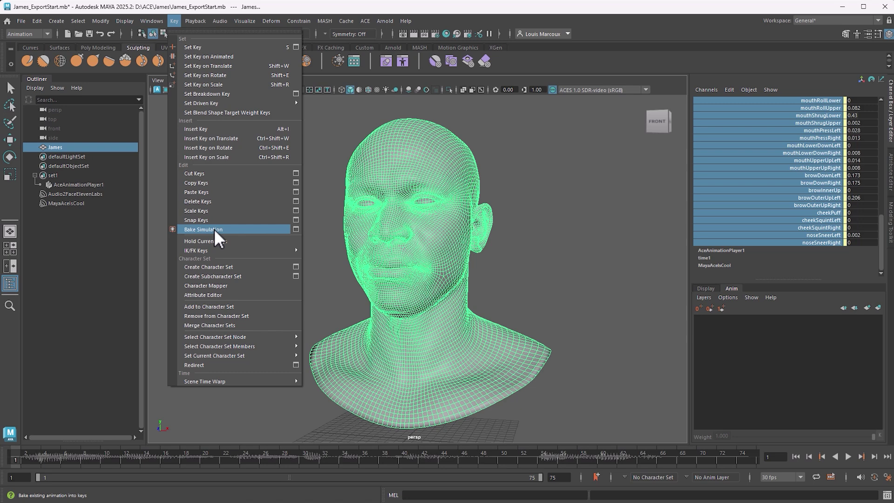
left_click(296, 228)
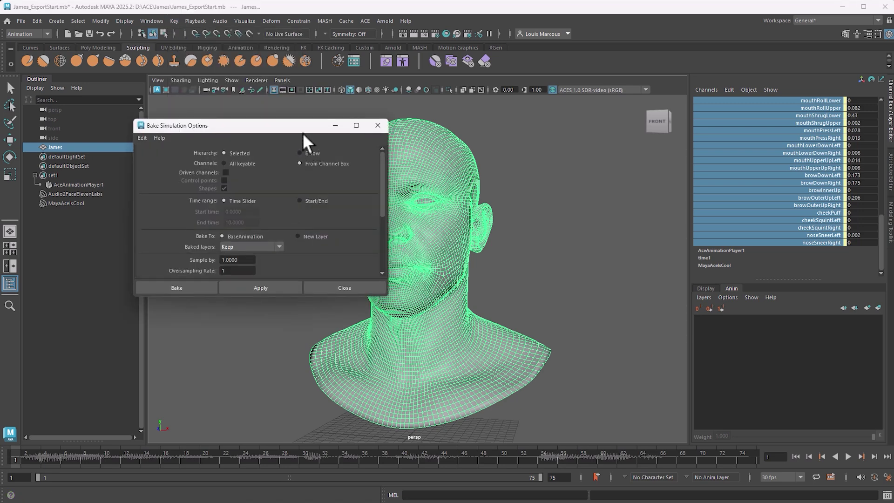
left_click_drag(297, 126, 331, 123)
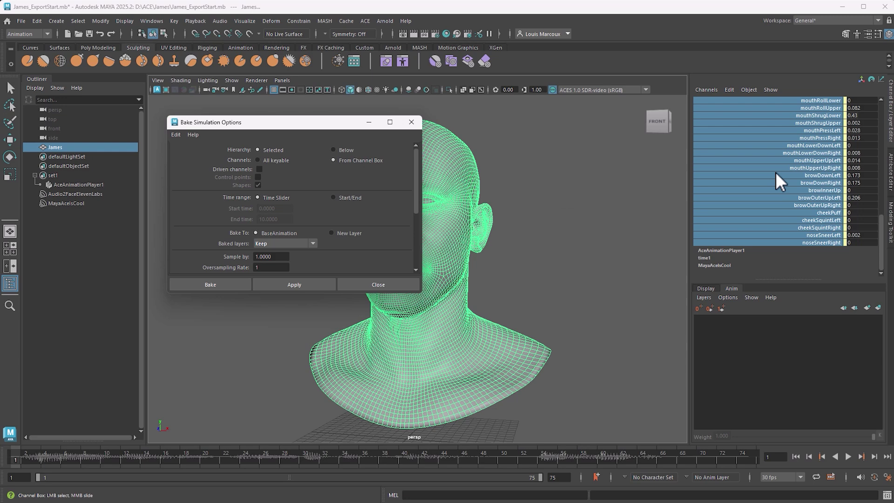
left_click(303, 283)
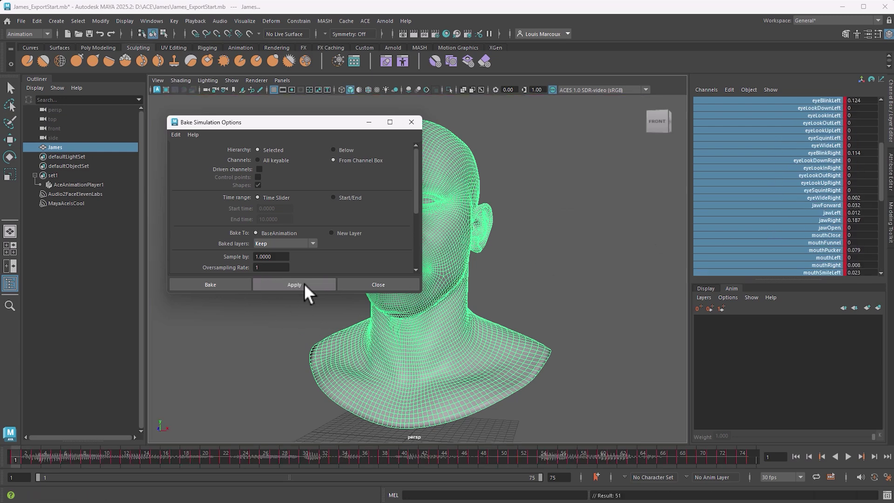
left_click(412, 122)
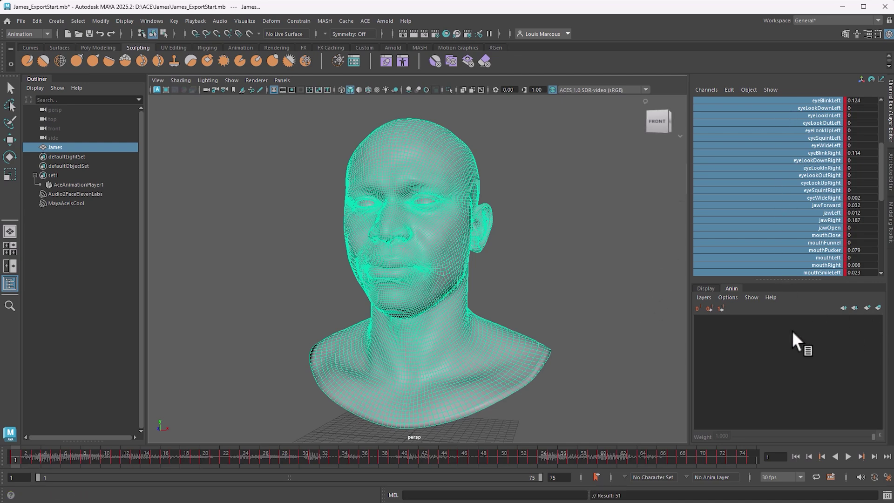
Create AnimLayer1 beside BaseAnimation, make it active, and view the head from the side
left_click(877, 308)
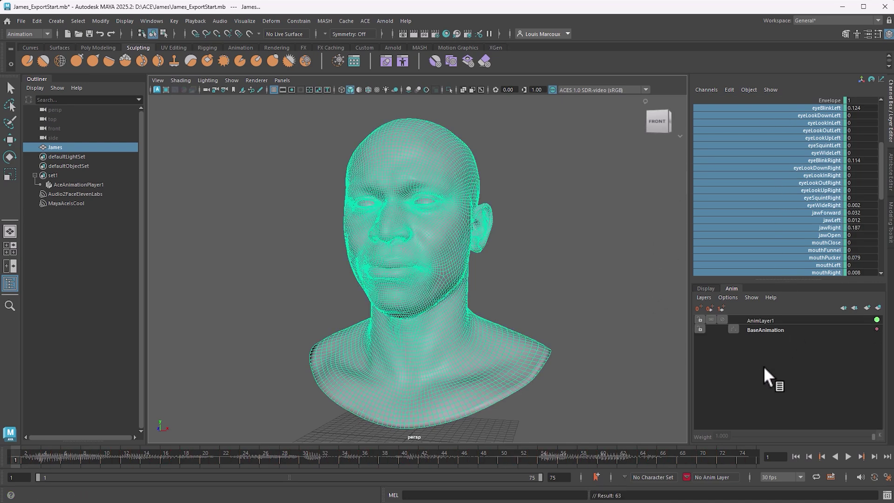
left_click(765, 319)
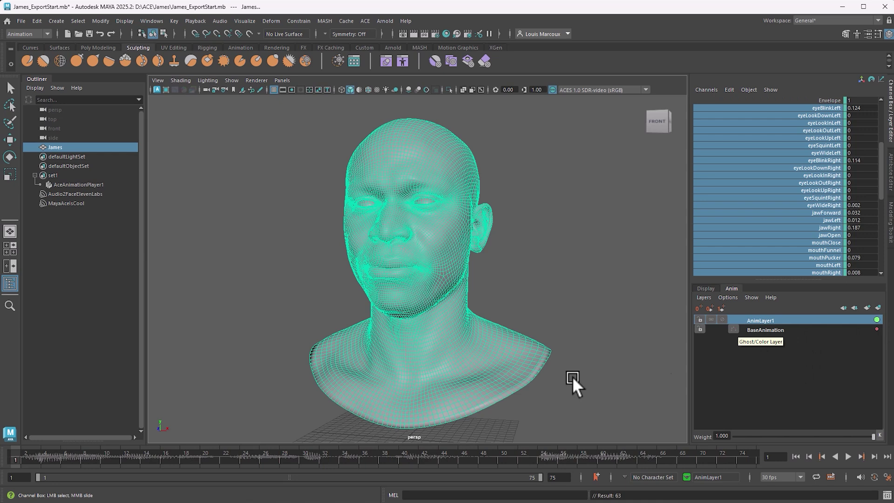
left_click(777, 331)
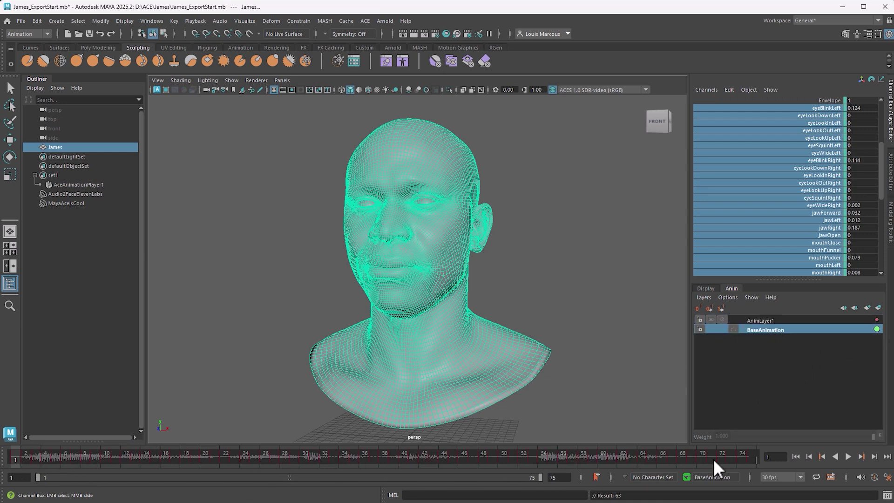
left_click(761, 321)
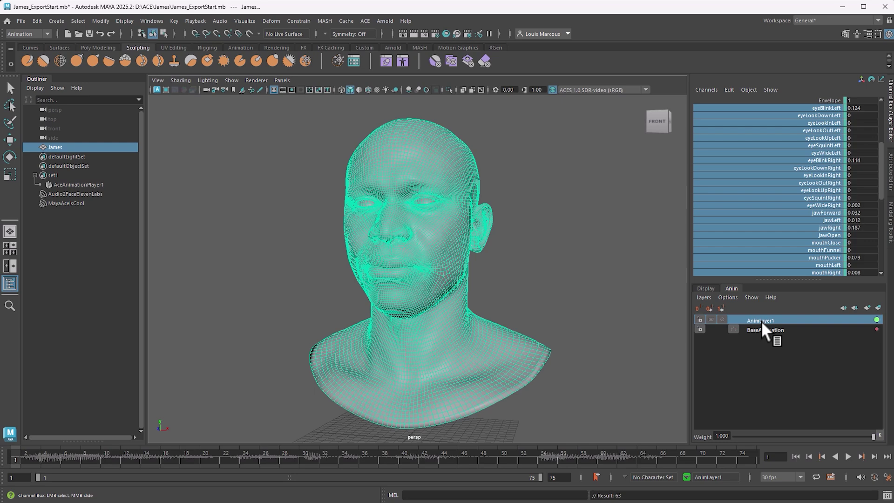
middle_click_drag(760, 320, 401, 368)
middle_click_drag(423, 333, 420, 278)
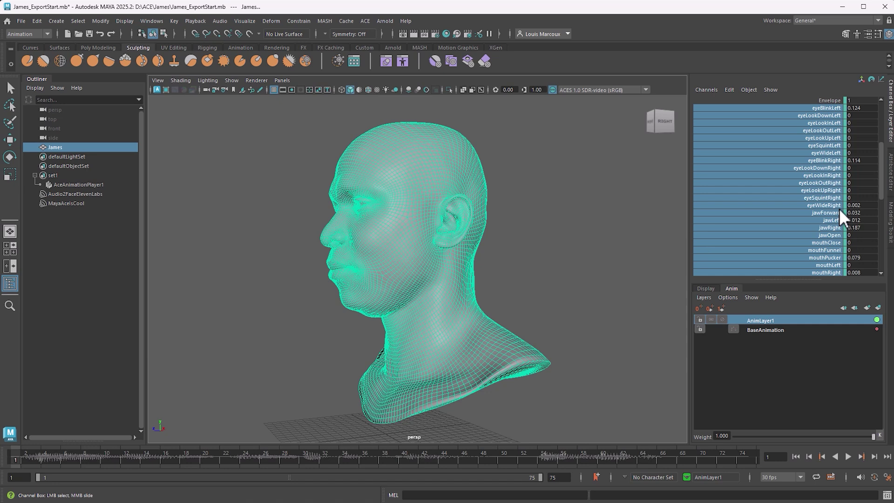
Select only the jawForward channel and stop playback at frame 32
left_click(826, 212)
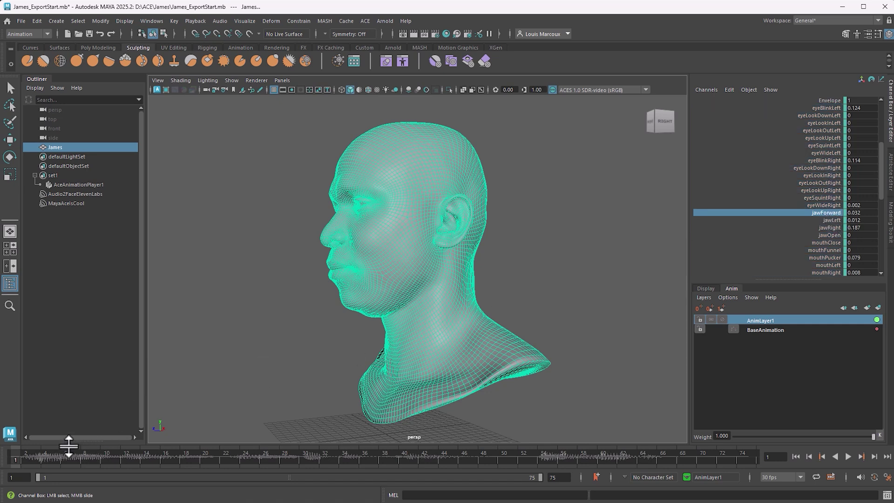
key("alt+v")
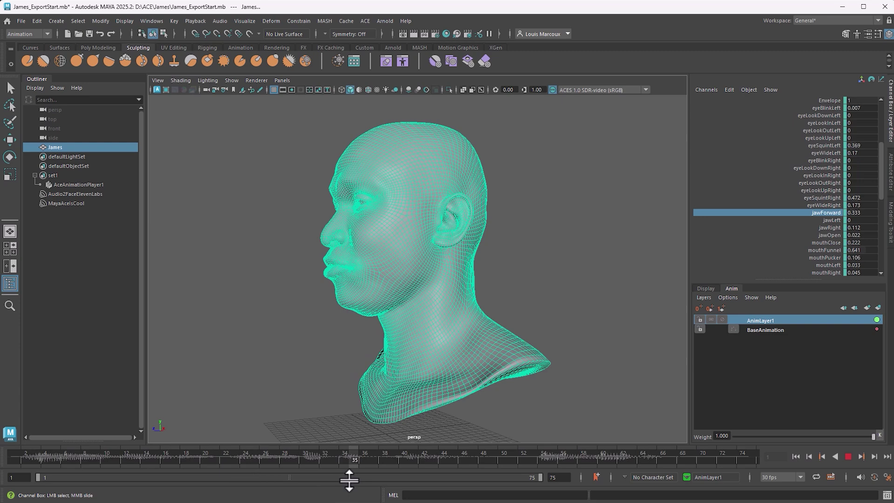
key("alt+v")
left_click_drag(384, 298, 375, 296, "alt")
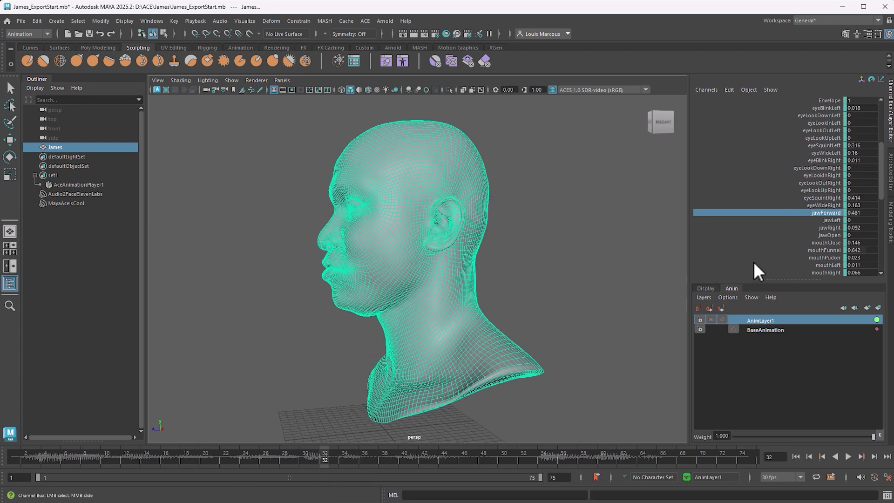
left_click(828, 215)
mouse_move(325, 457)
left_mouse_down()
mouse_move(273, 459)
mouse_move(365, 457)
mouse_move(324, 458)
left_mouse_up()
Lower jawForward from 0.481 to 0.281 and replay to review the jaw
middle_click_drag(607, 244, 604, 244)
key("5")
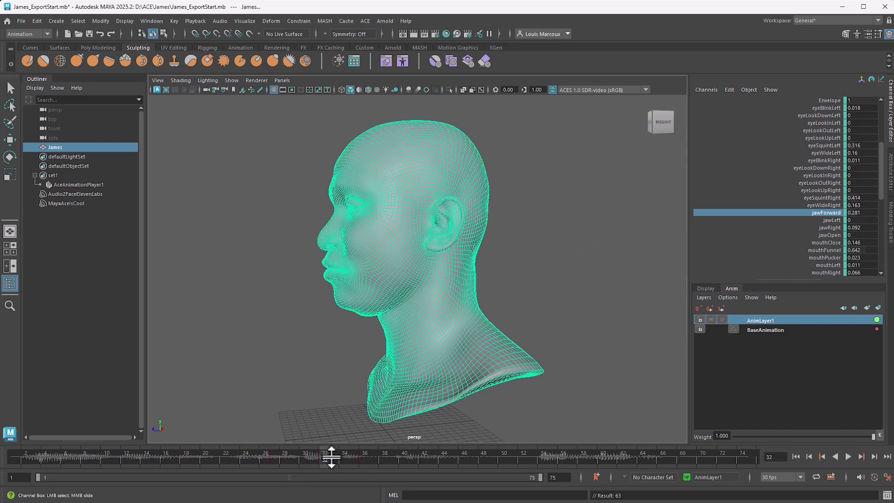
key("alt+v")
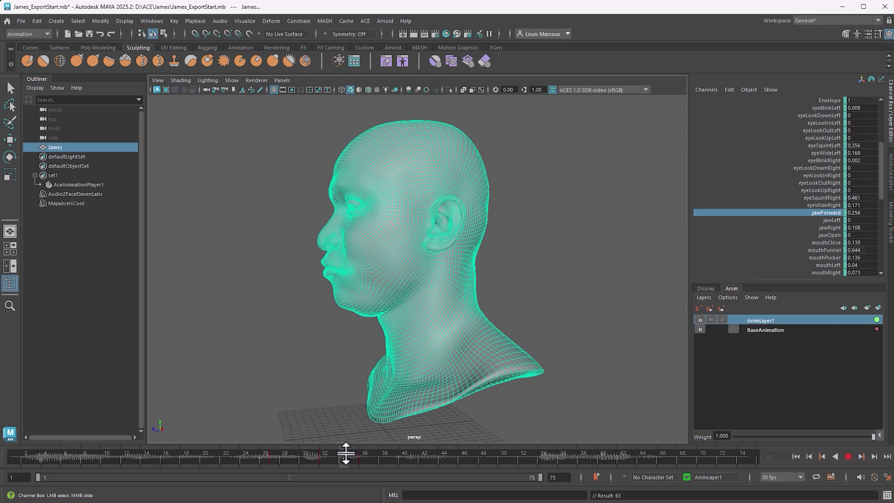
left_click(324, 454)
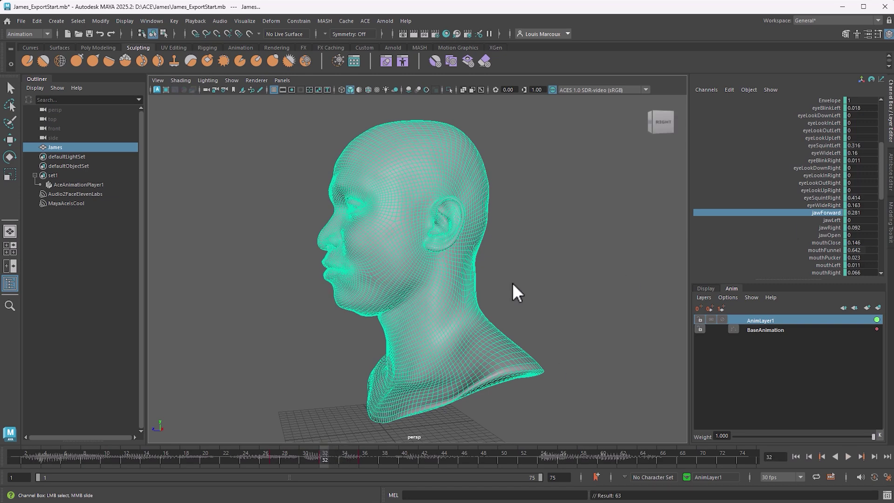
left_click_drag(402, 261, 459, 259, "alt")
mouse_move(458, 259)
right_mouse_down("alt")
mouse_move(386, 266)
mouse_move(451, 265)
mouse_move(451, 253)
right_mouse_up("alt")
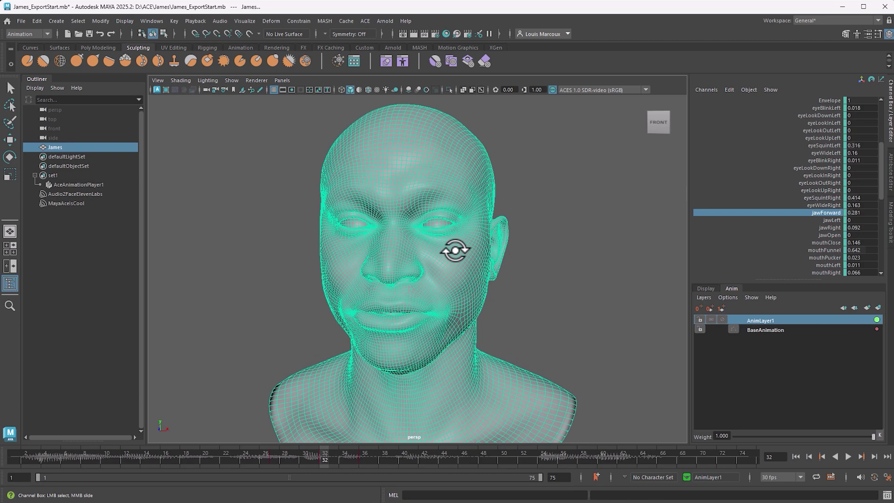
Key eyeBlinkLeft and eyeBlinkRight to 1 at frame 14 for a full blink
key("alt+v")
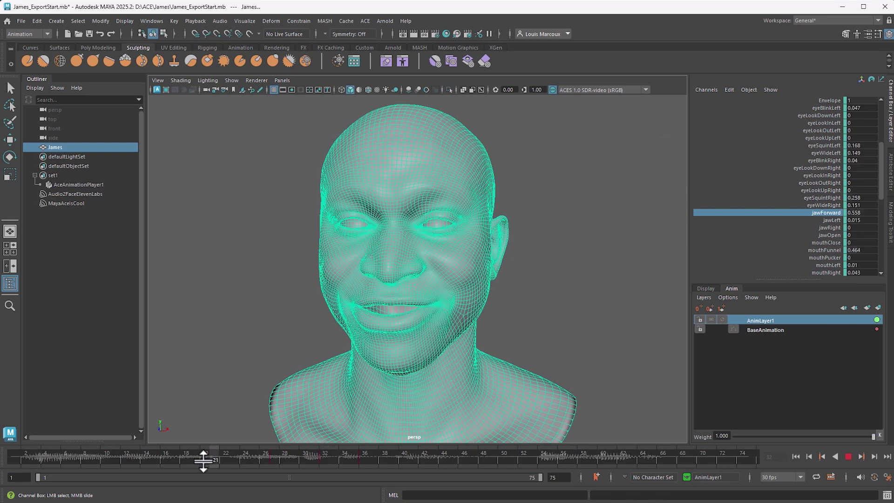
left_click(137, 461)
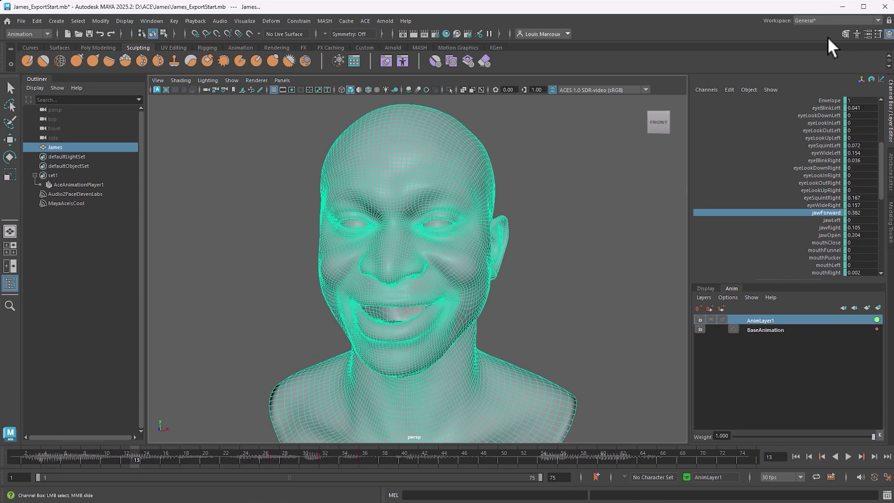
left_click(827, 108)
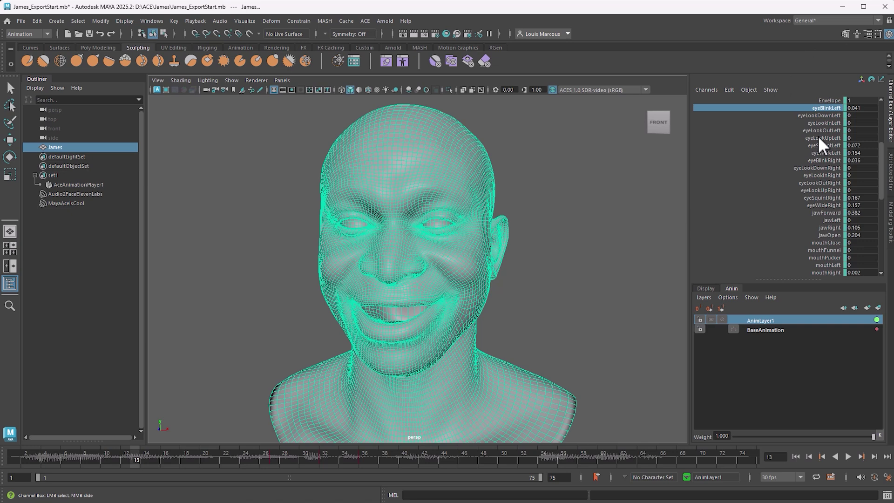
scroll(832, 125, "up", 1)
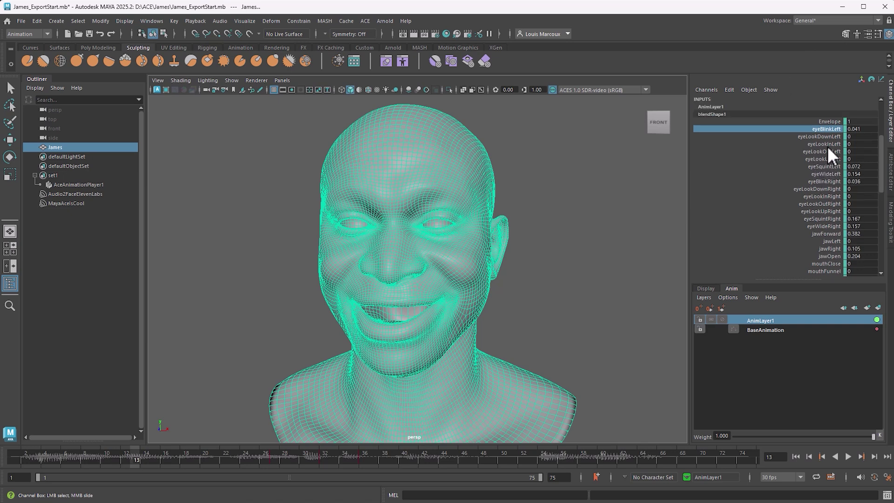
left_click(825, 182, "ctrl")
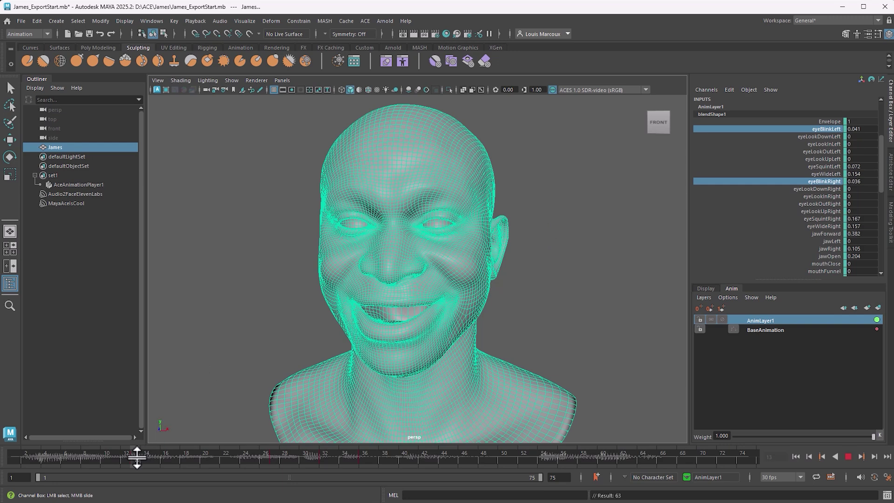
mouse_move(136, 457)
left_mouse_down()
mouse_move(164, 458)
mouse_move(146, 457)
left_mouse_up()
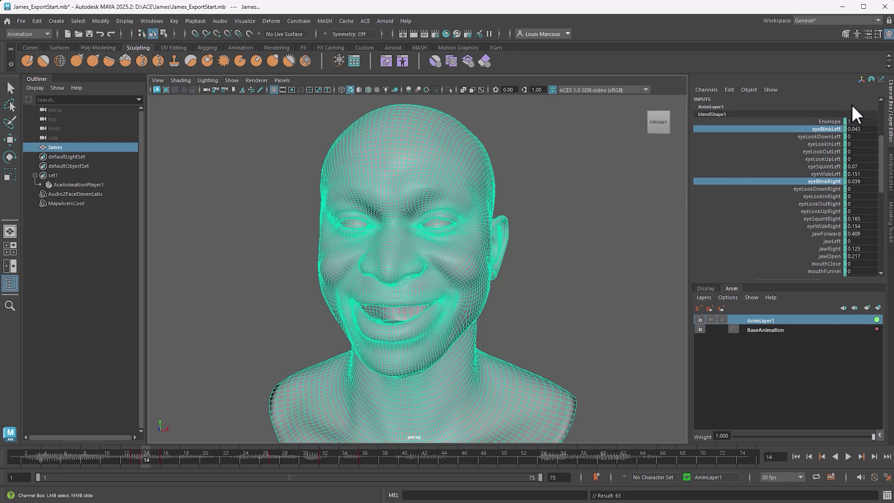
middle_click_drag(602, 166, 661, 171)
key("s")
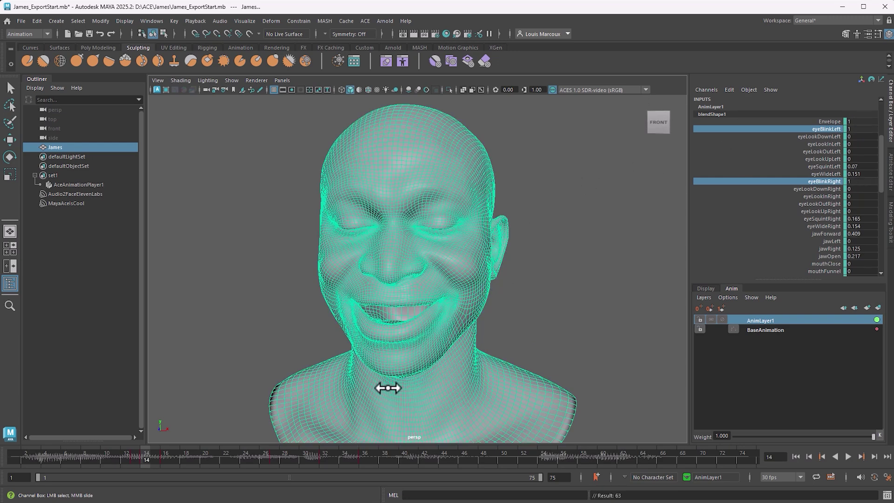
key("alt+v")
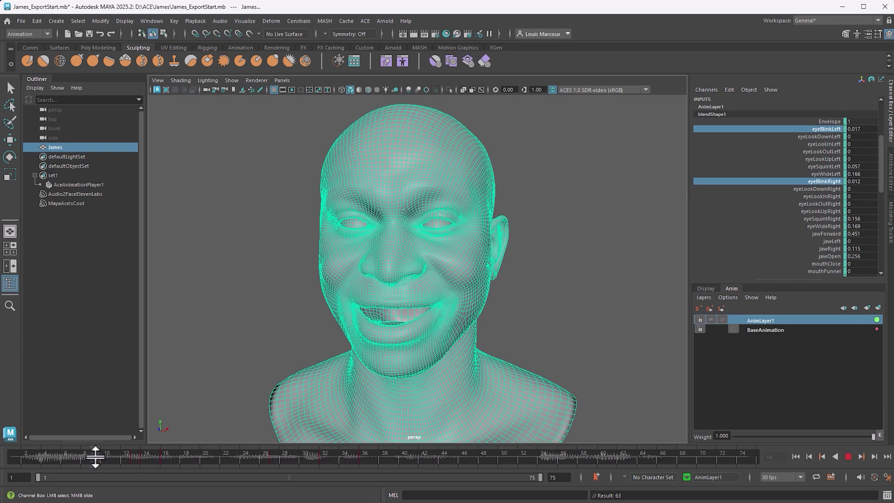
Add a second full blink at frame 49 and play back both blinks
left_click_drag(206, 457, 495, 457)
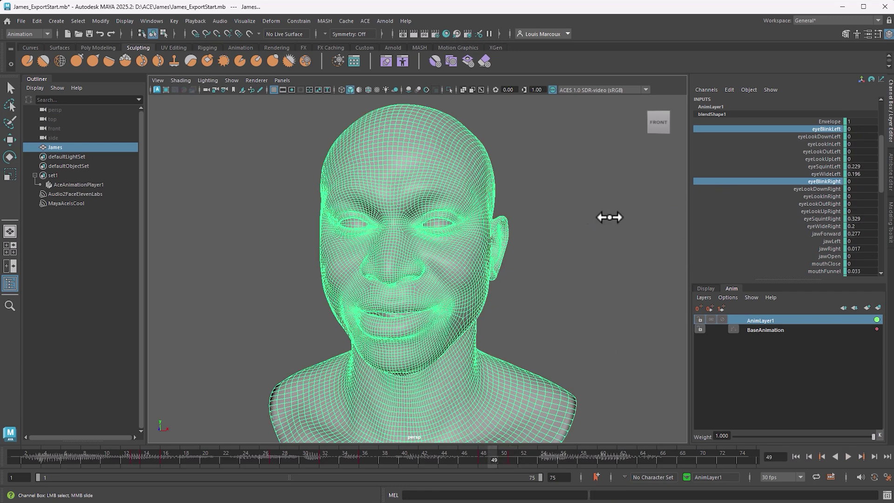
middle_click_drag(519, 219, 595, 223)
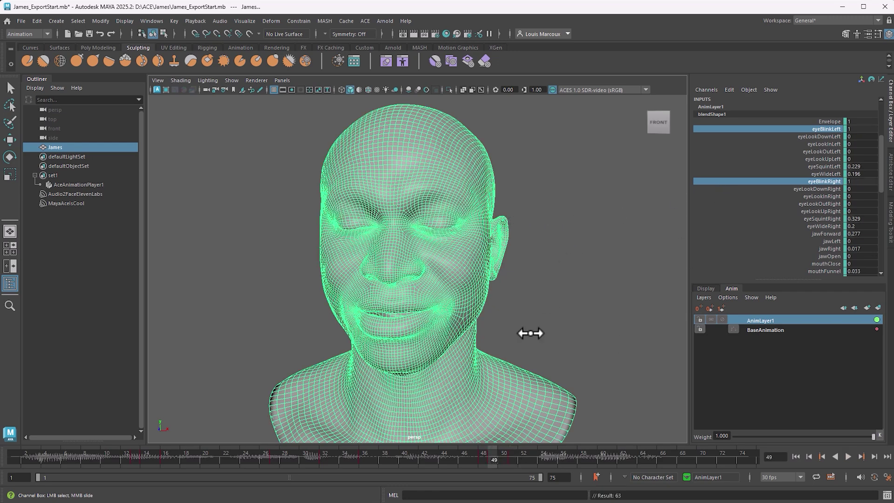
key("alt+v")
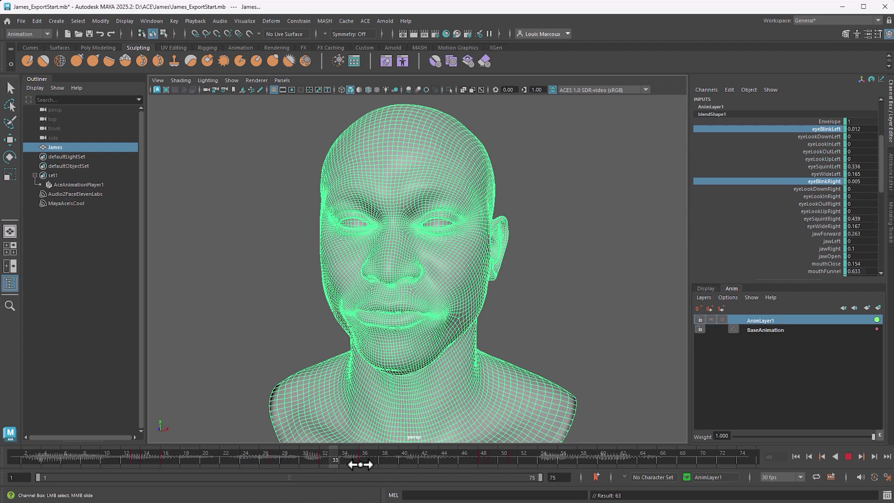
key("alt+v")
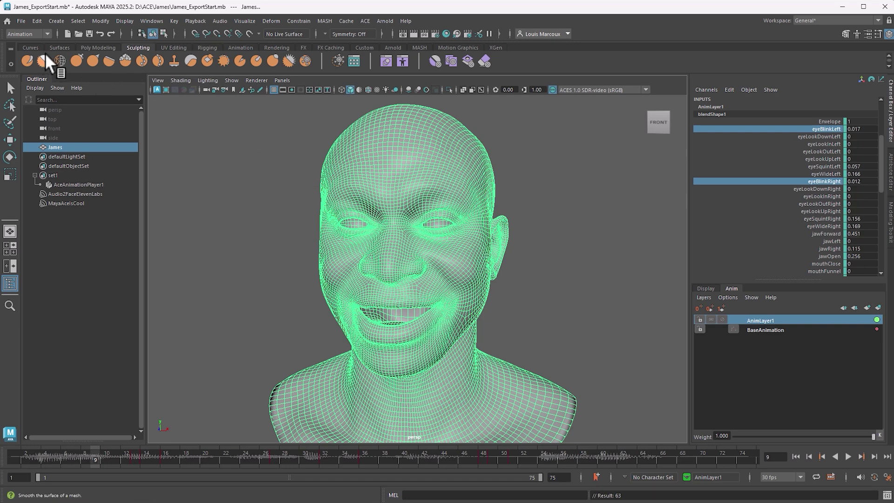
Switch to the Select tool with Q and pick the James head mesh
key("q")
left_click(495, 200)
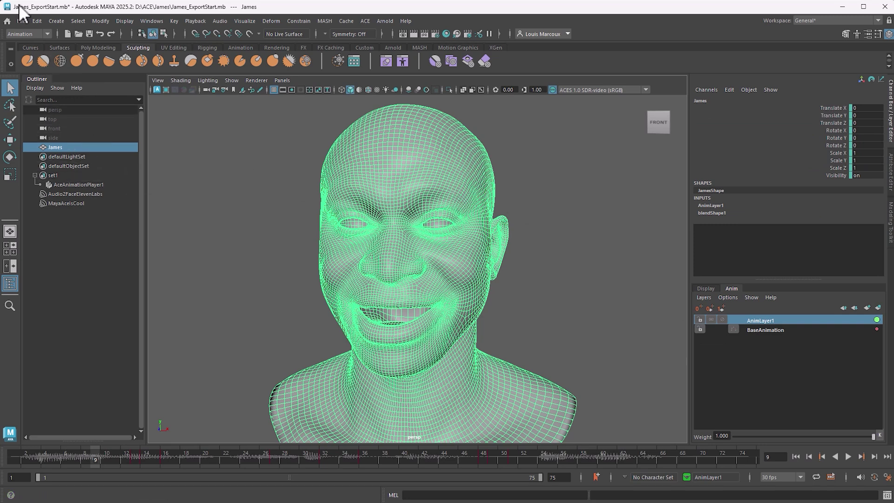
In Game Exporter's Animation Clips tab, export selection only and add a clip for frames 1–75
left_click(21, 21)
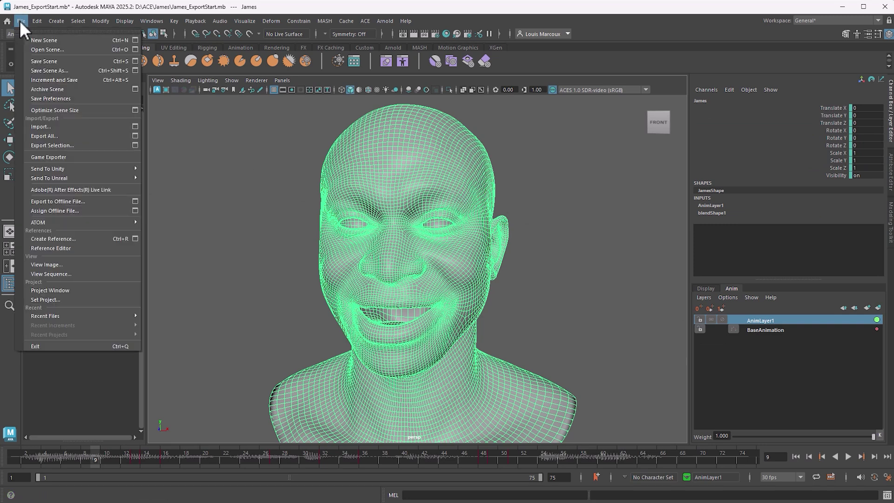
left_click(58, 157)
left_click_drag(300, 63, 317, 77)
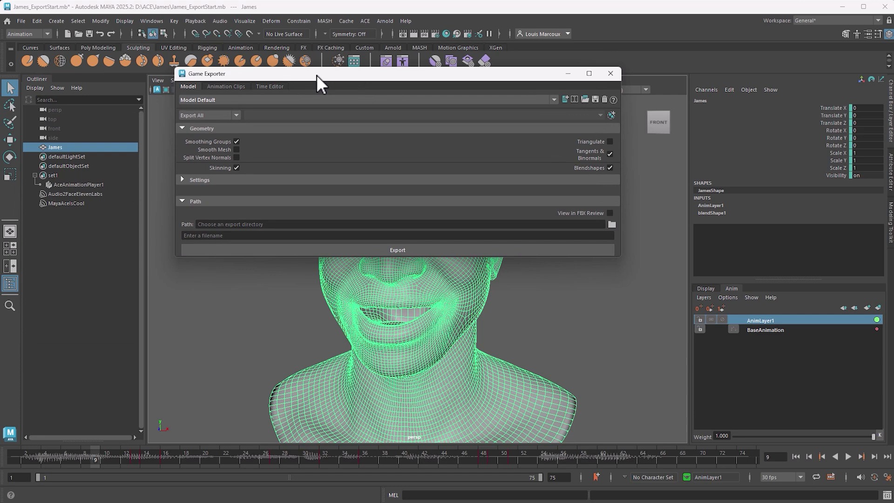
left_click_drag(304, 257, 302, 337)
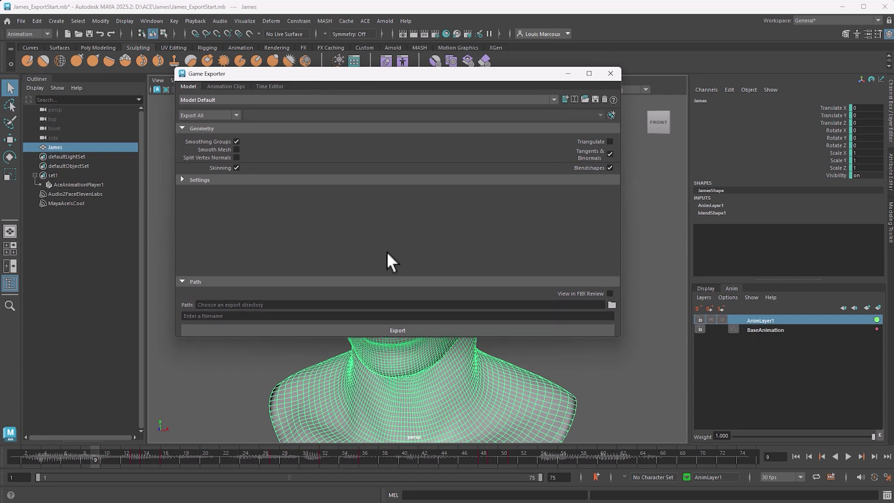
left_click(229, 86)
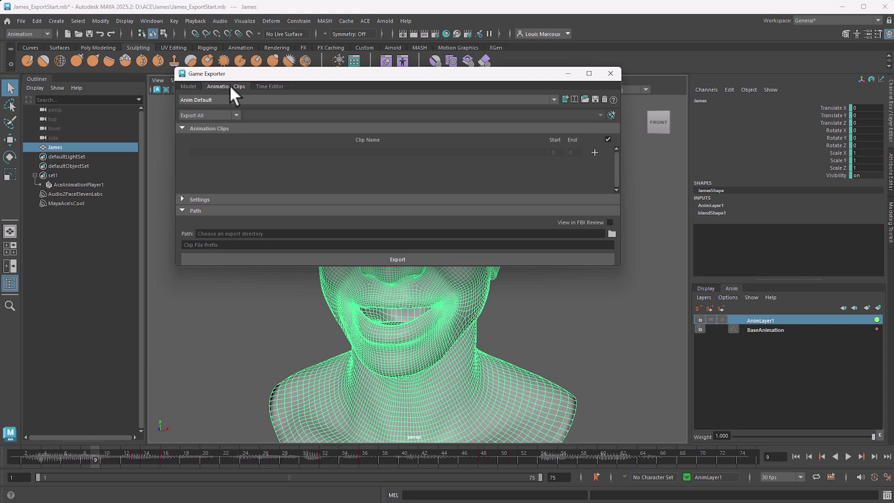
left_click(231, 116)
left_click(206, 132)
left_click(594, 153)
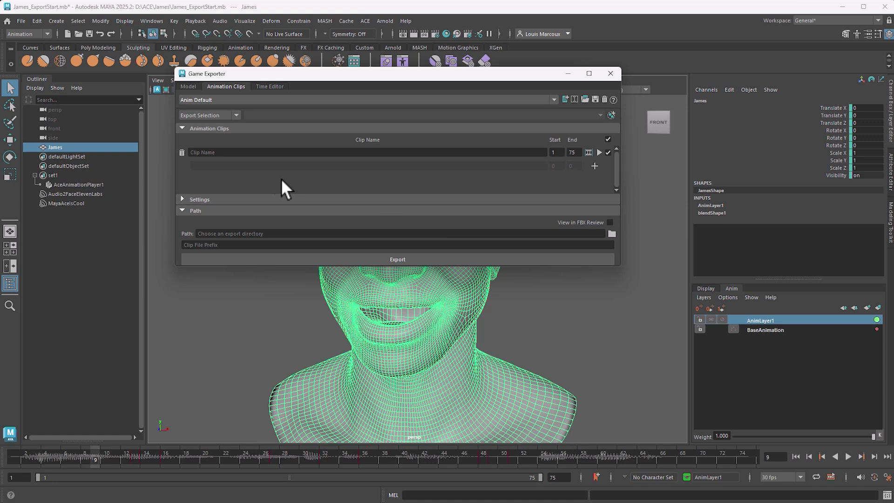
Name the clip MayaACEisCool and export it as FBX to the ExportAnims folder
left_click(224, 152)
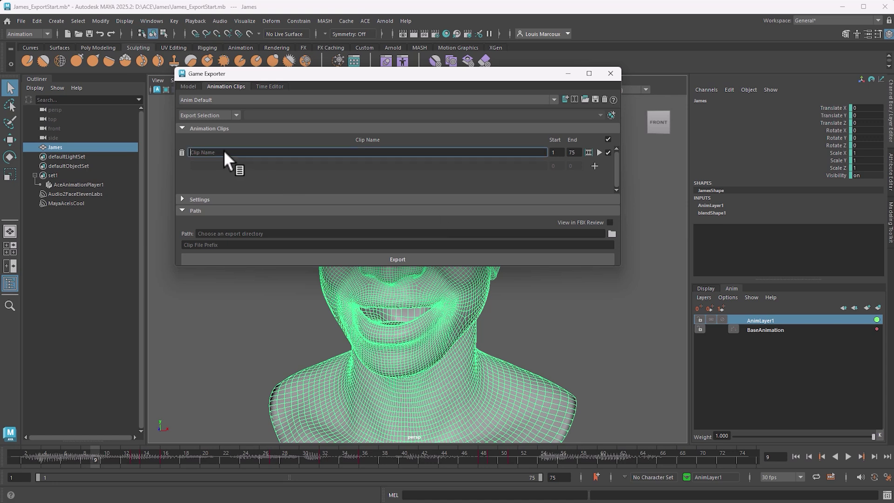
type("MayaACEisCool")
left_click(611, 234)
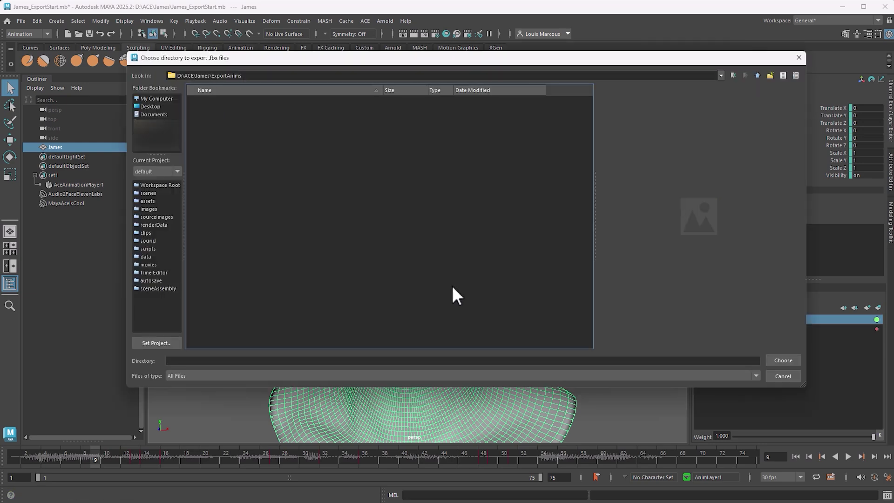
left_click(783, 361)
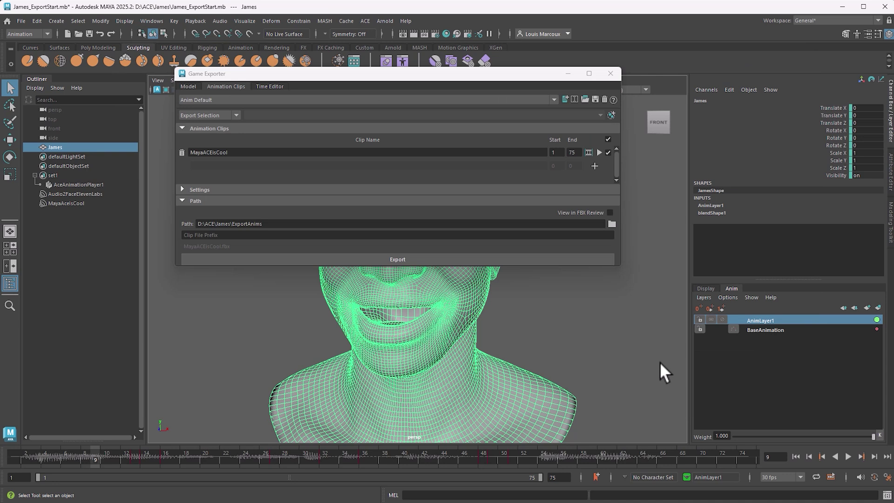
left_click(330, 261)
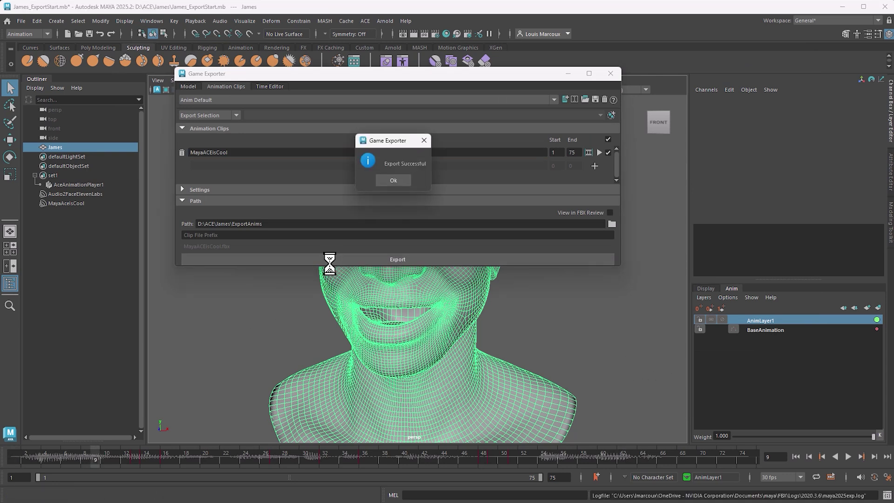
left_click(400, 178)
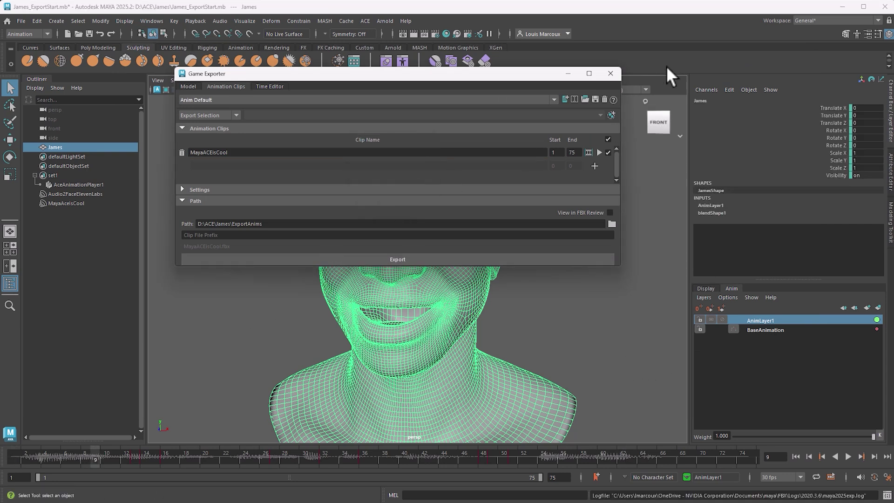
left_click(610, 74)
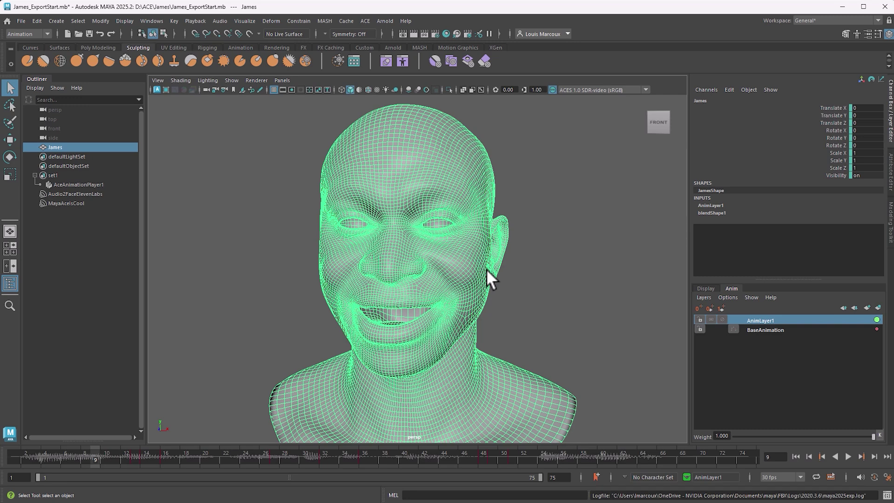
Open James_ARKit_NotAnimated.mb without saving, then reselect the head and show blendShape1
left_click(21, 21)
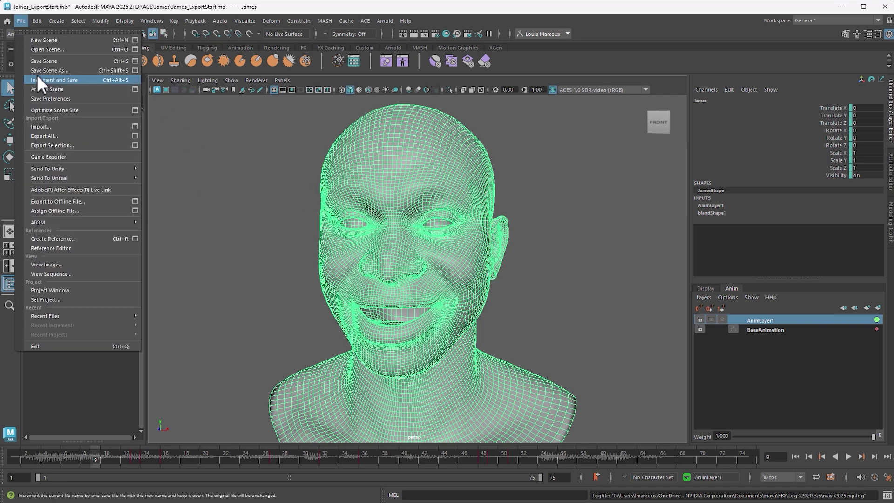
left_click(40, 49)
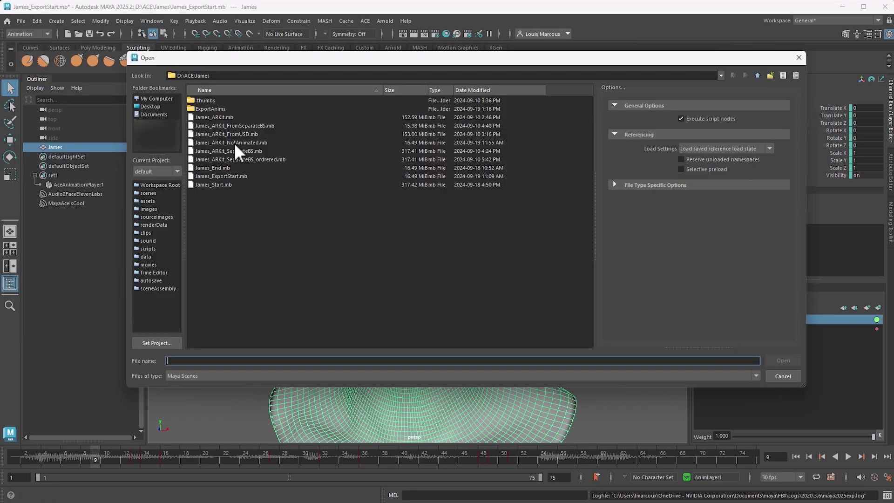
left_click(234, 143)
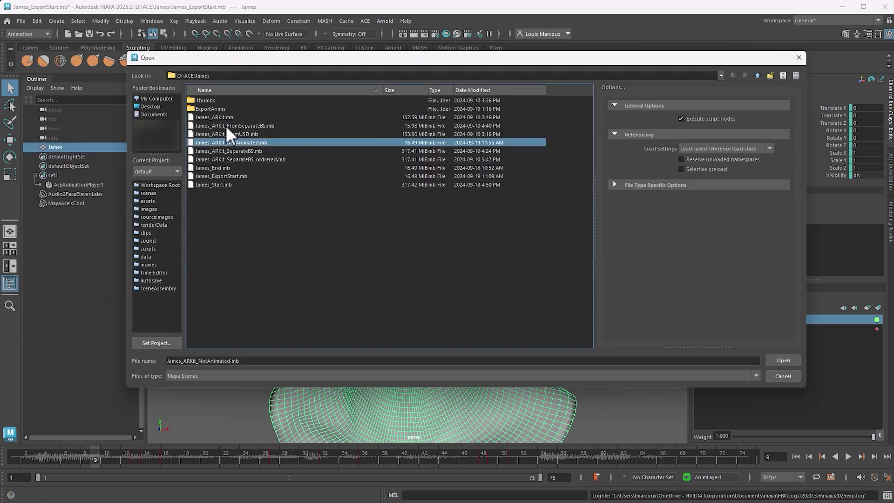
left_click(774, 360)
left_click(442, 261)
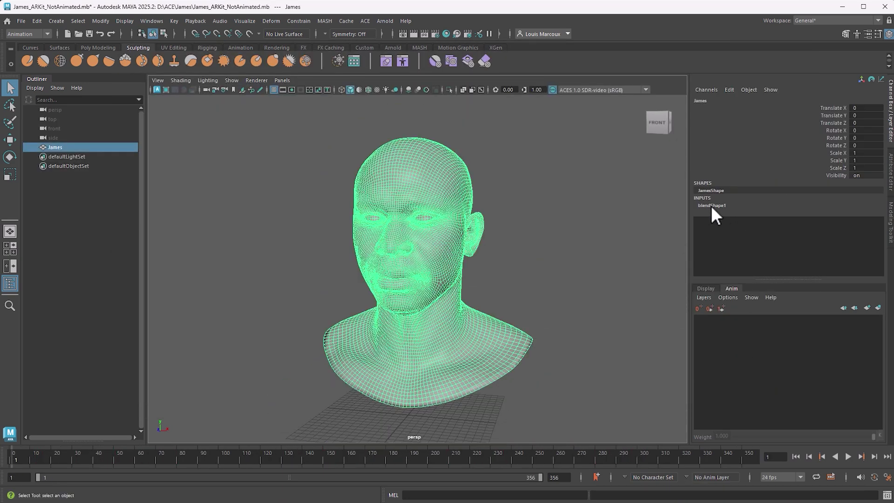
left_click(711, 205)
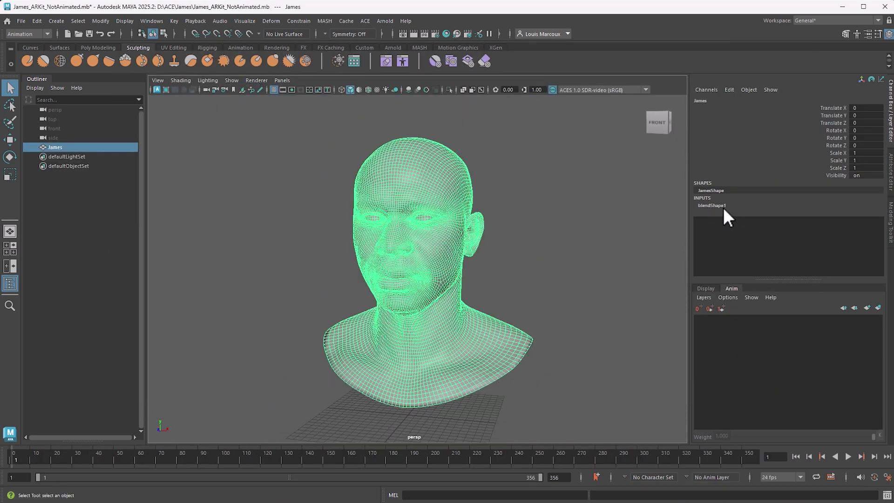
left_click(498, 243)
left_click(422, 230)
Start Export Selection and rename the file from MayaACEisCool to JamesRig
left_click(21, 21)
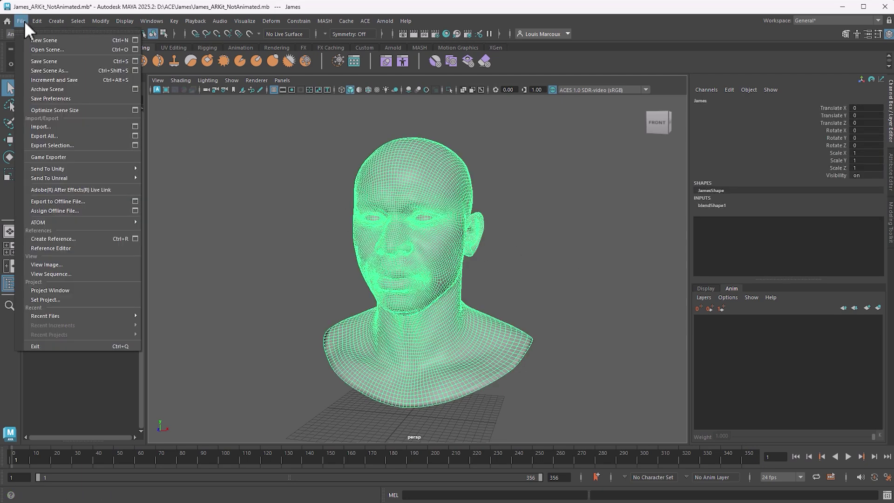
left_click(46, 145)
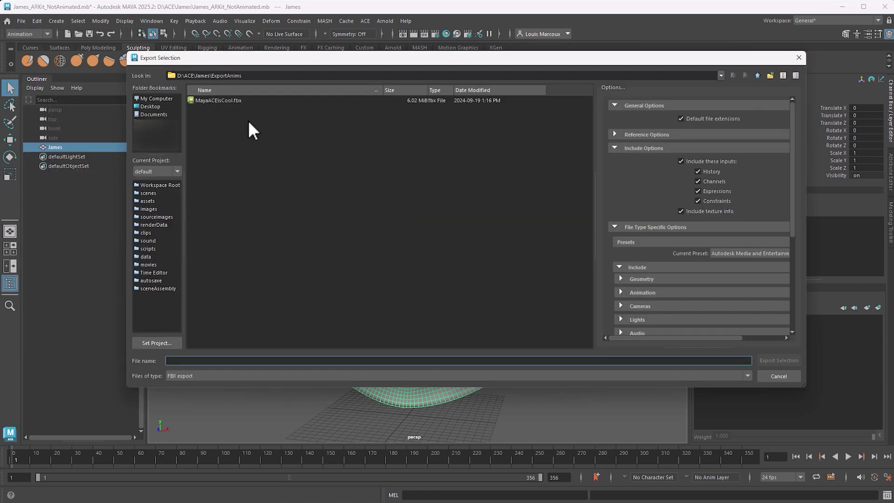
left_click(227, 101)
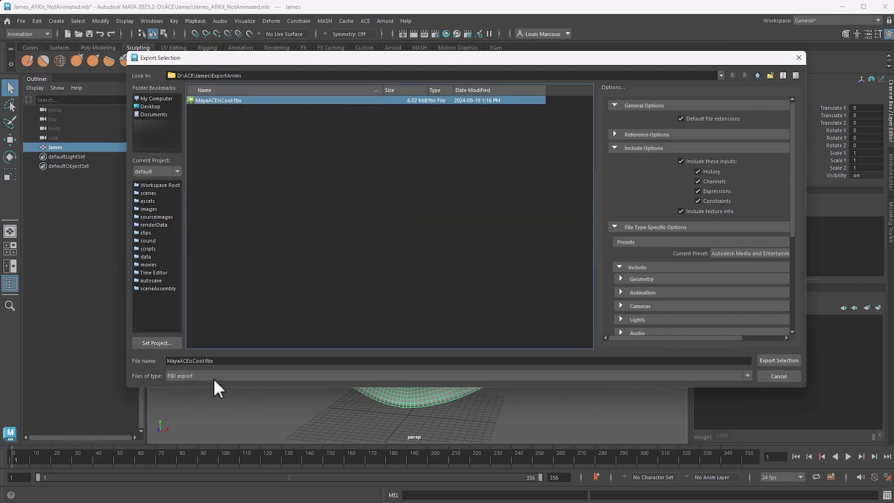
left_click(216, 360)
left_click_drag(201, 361, 140, 365)
key("BackSpace")
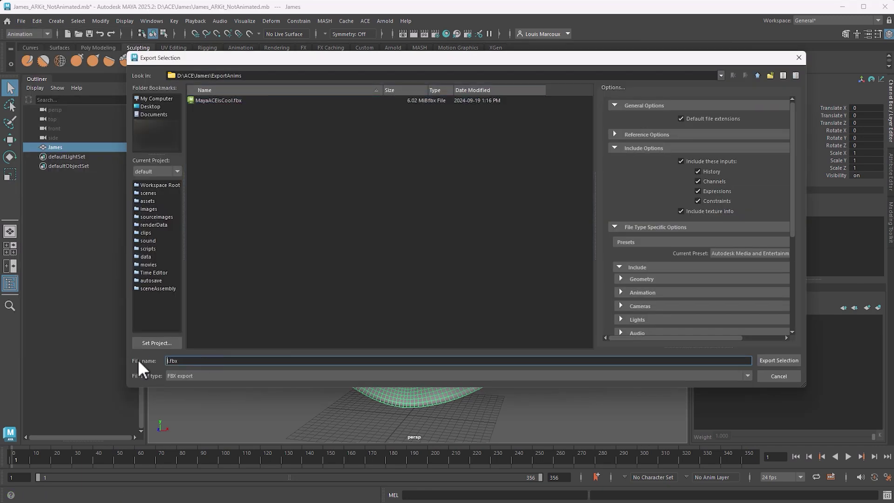
type("JamesRig")
Choose the FBX export preset, export JamesRig.fbx to ExportAnims, and dismiss the warnings
scroll(795, 188, "down", 2)
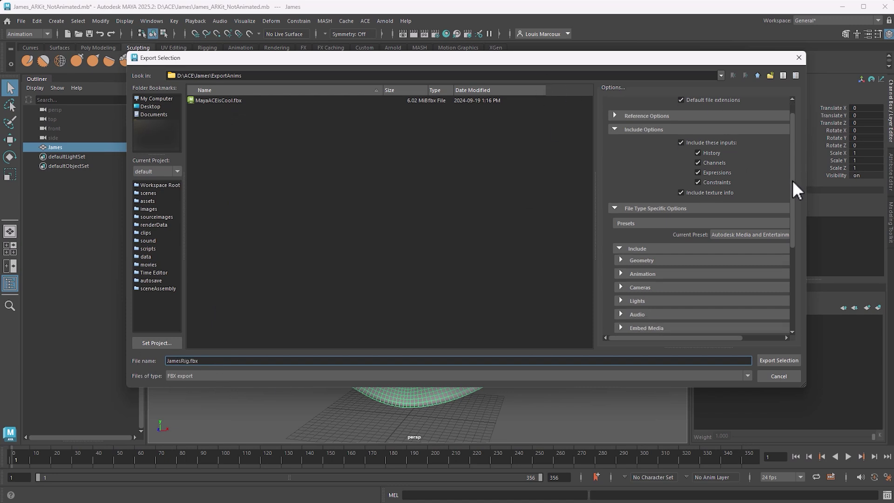
left_click_drag(793, 182, 791, 213)
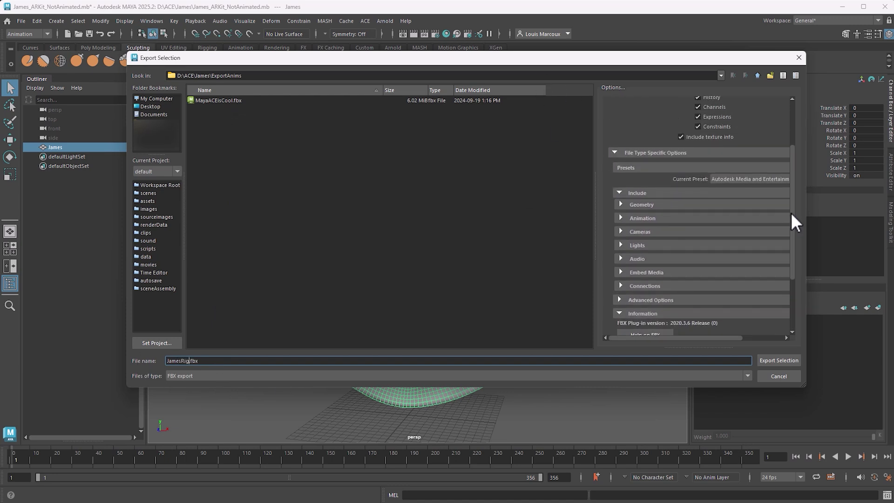
left_click(744, 180)
left_click(750, 190)
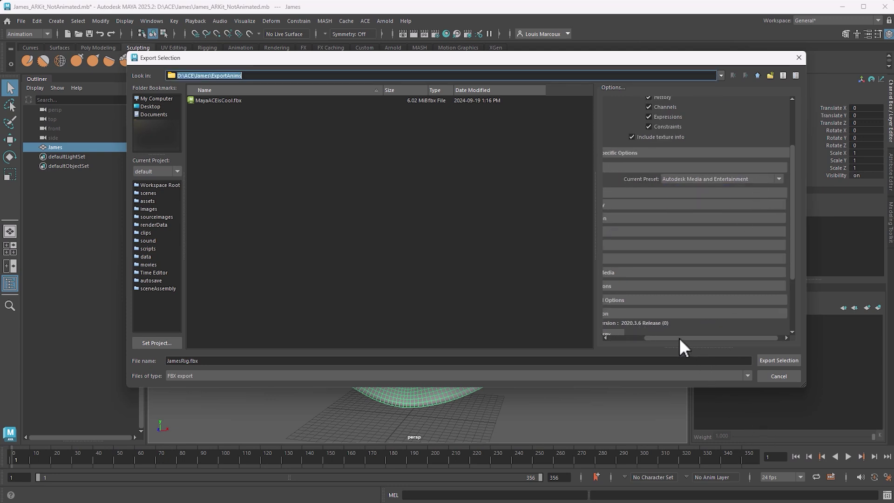
left_click_drag(679, 338, 638, 284)
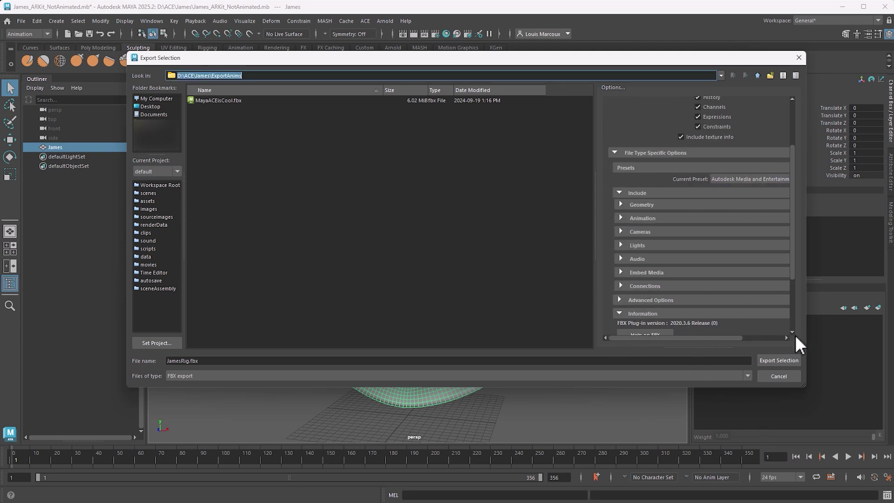
left_click(783, 360)
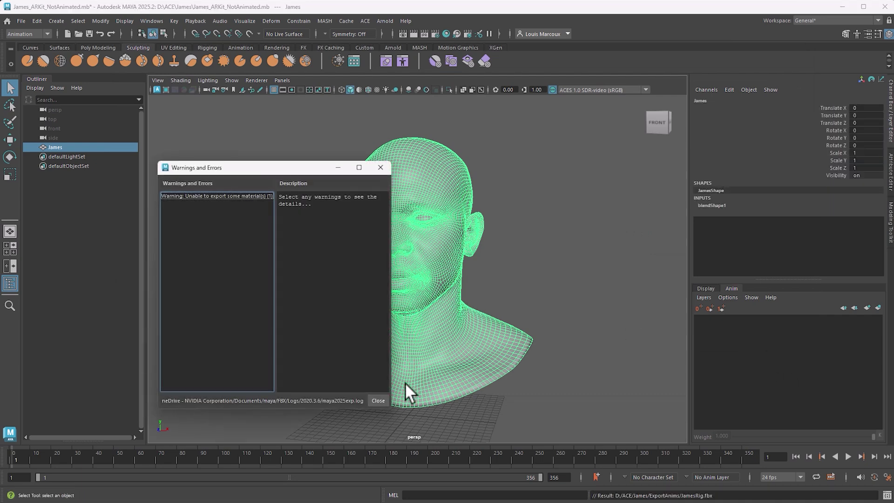
left_click(378, 399)
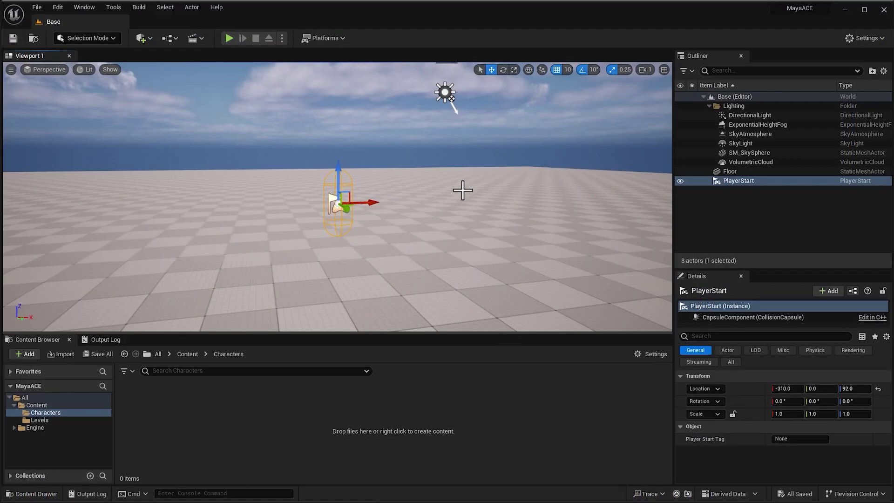
right_click_drag(403, 203, 417, 203)
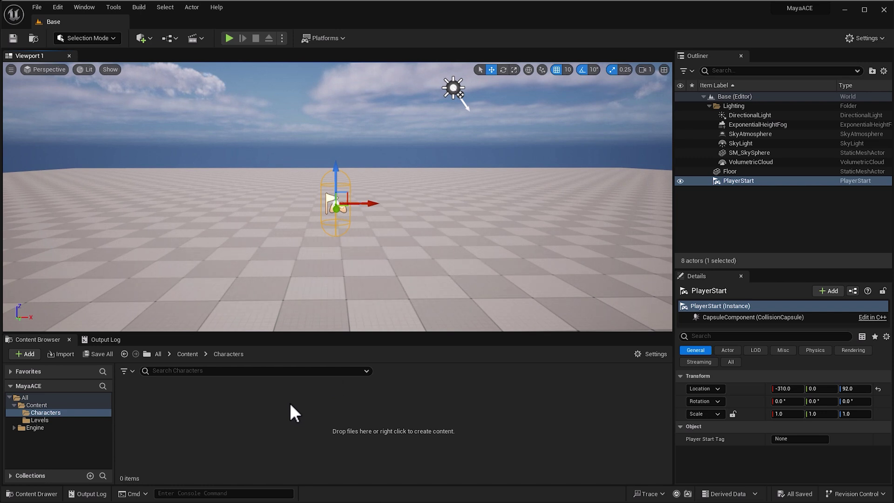
Import JamesRig.fbx into Characters with Skeletal Mesh ticked and Import Animations unticked
right_click(242, 410)
left_click(287, 65)
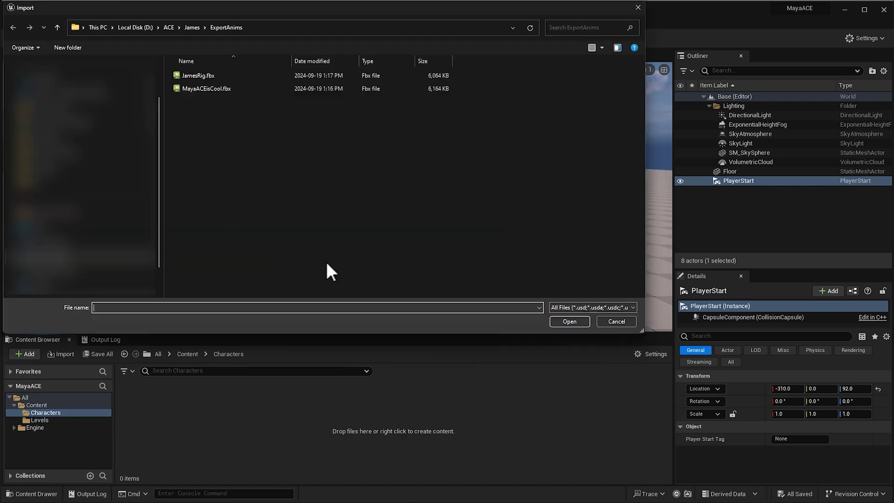
left_click(200, 75)
left_click(573, 321)
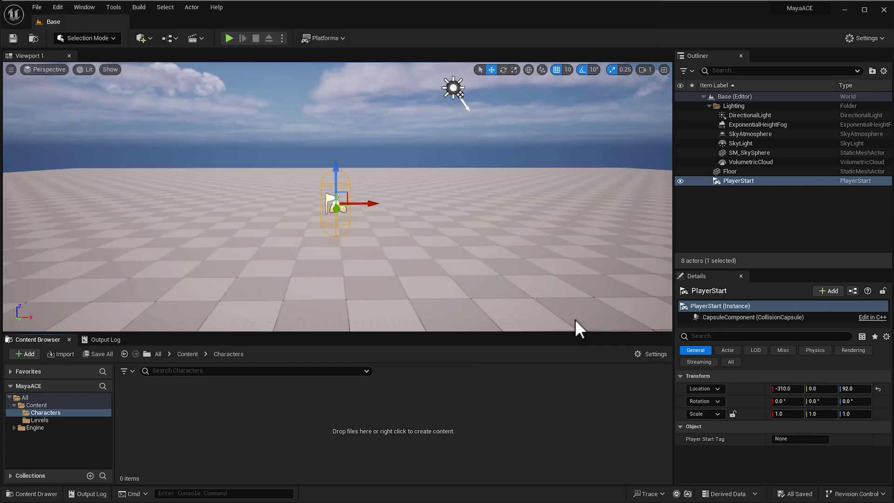
left_click_drag(398, 105, 421, 99)
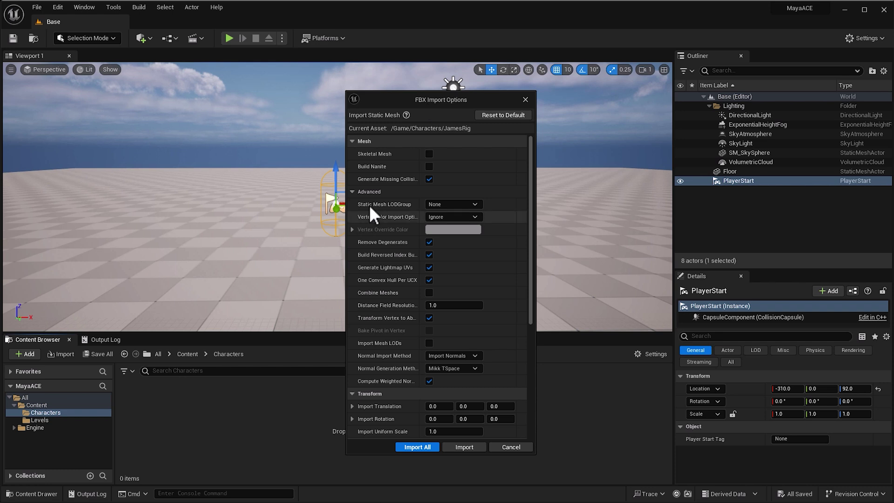
left_click(428, 154)
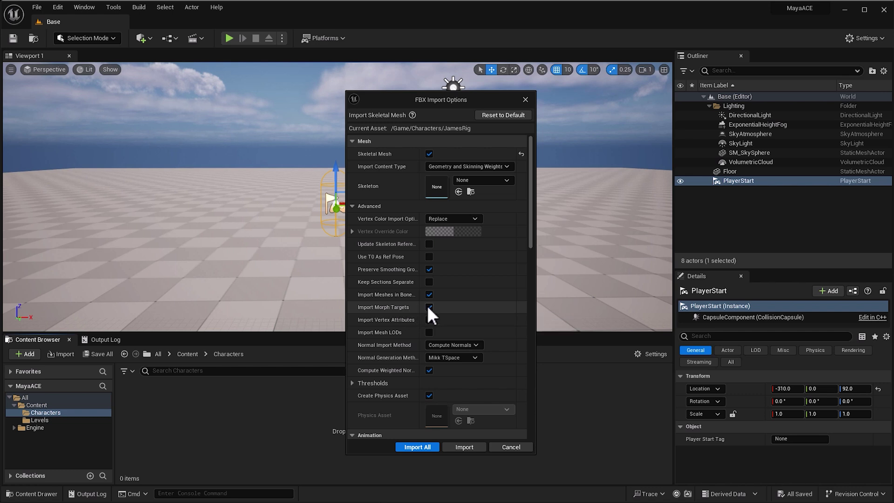
left_click_drag(531, 229, 530, 262)
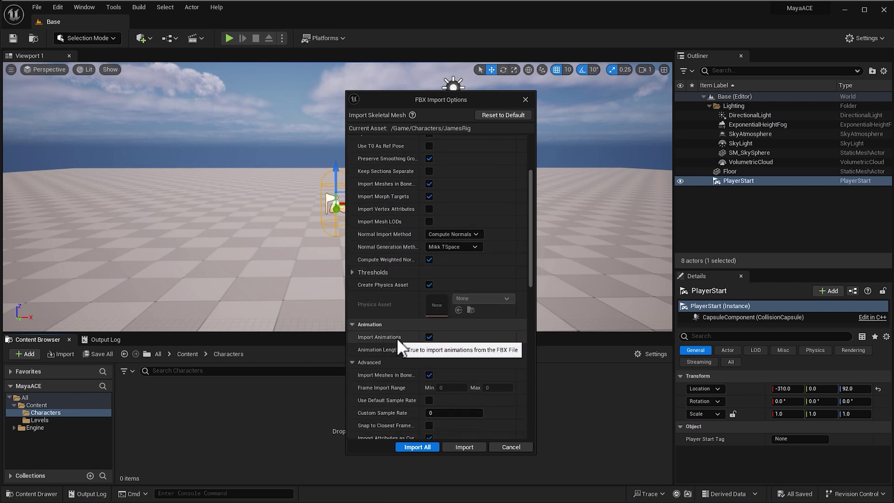
left_click(429, 337)
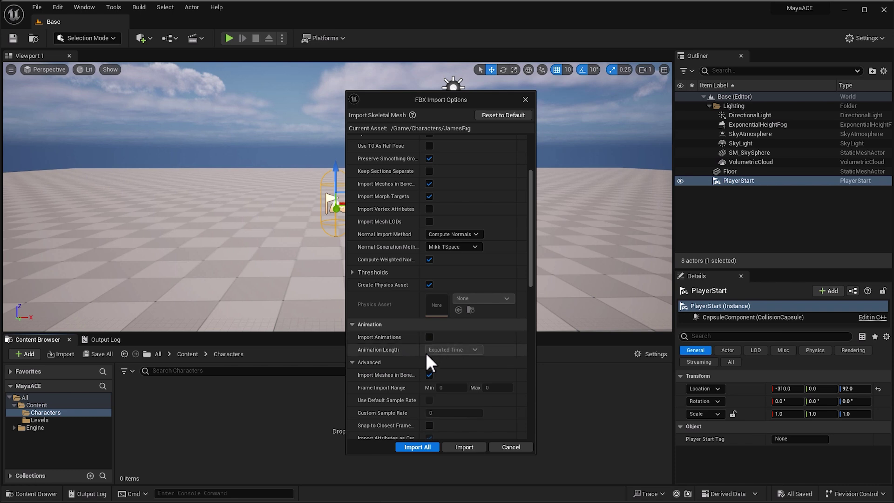
left_click_drag(529, 273, 531, 261)
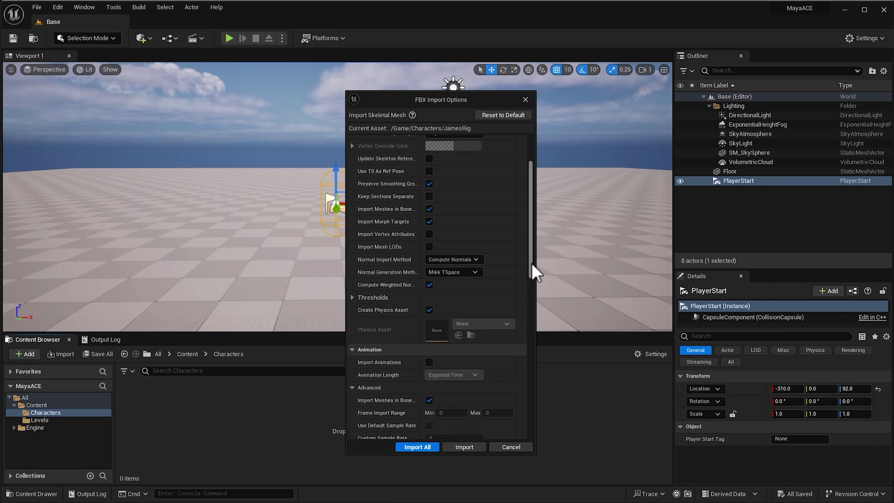
left_click(464, 447)
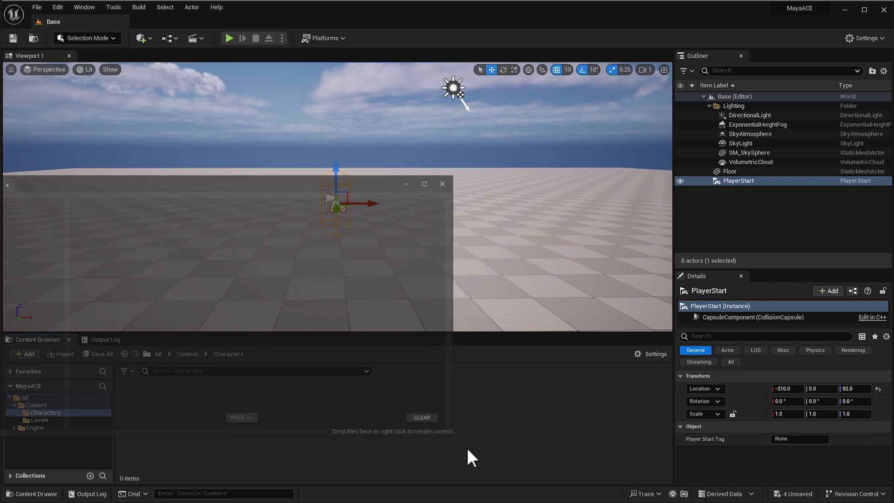
Open the JamesRig skeletal mesh, raise jawOpen to open the mouth, reset it, and close the editor
left_click(464, 176)
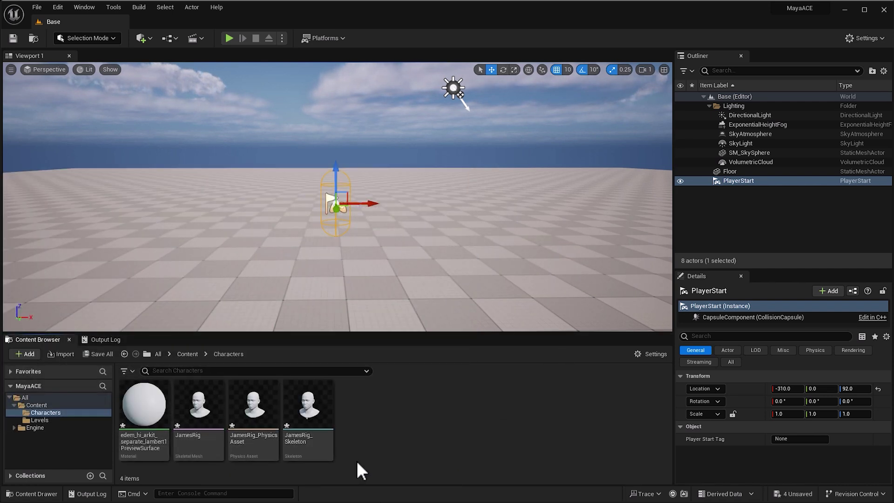
mouse_move(197, 410)
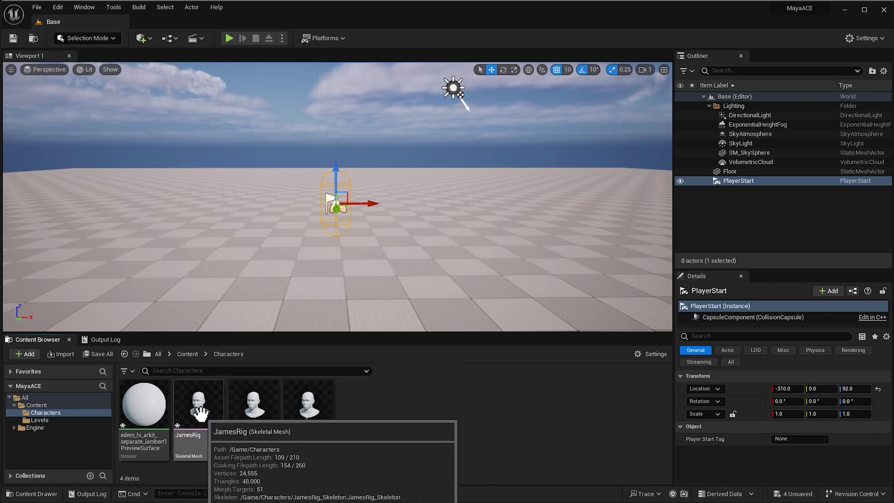
double_click(199, 409)
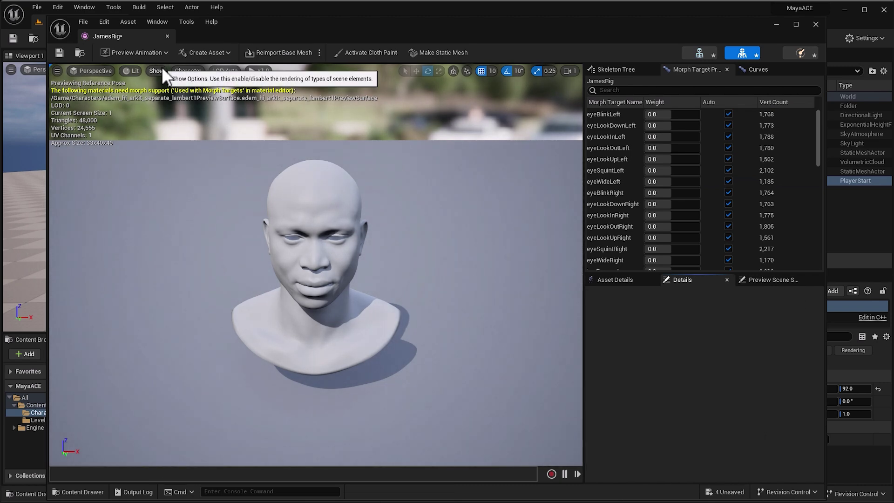
left_click(699, 52)
left_click(741, 54)
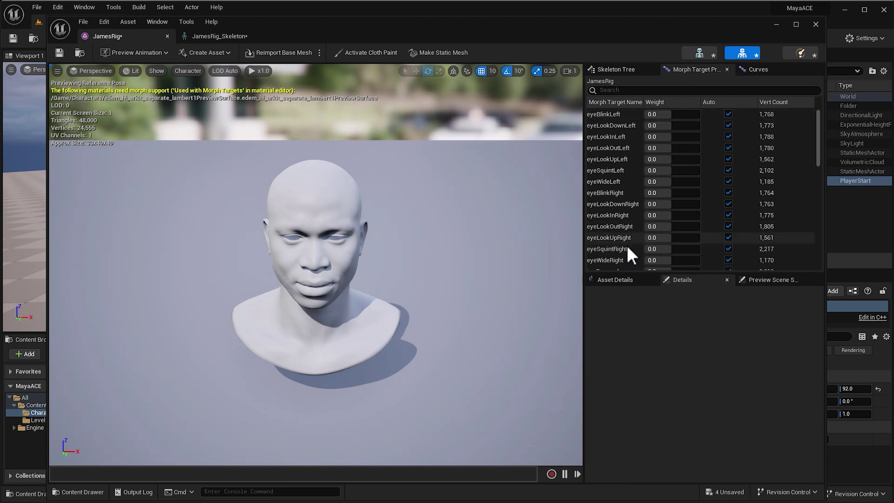
scroll(651, 214, "down", 2)
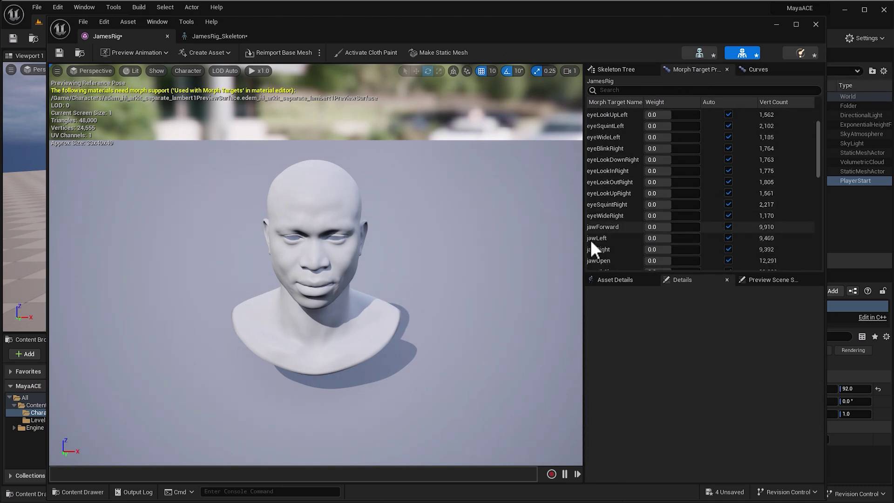
scroll(611, 255, "down", 1)
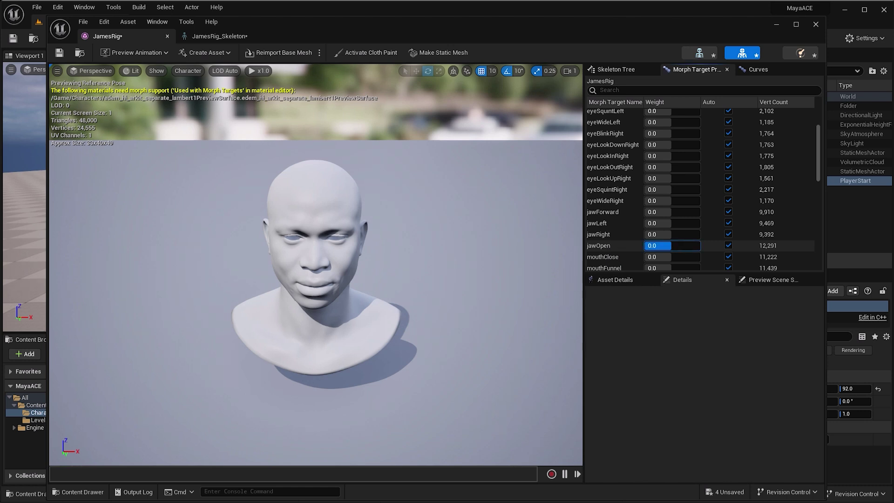
mouse_move(661, 246)
left_mouse_down()
mouse_move(688, 246)
mouse_move(666, 247)
left_mouse_up()
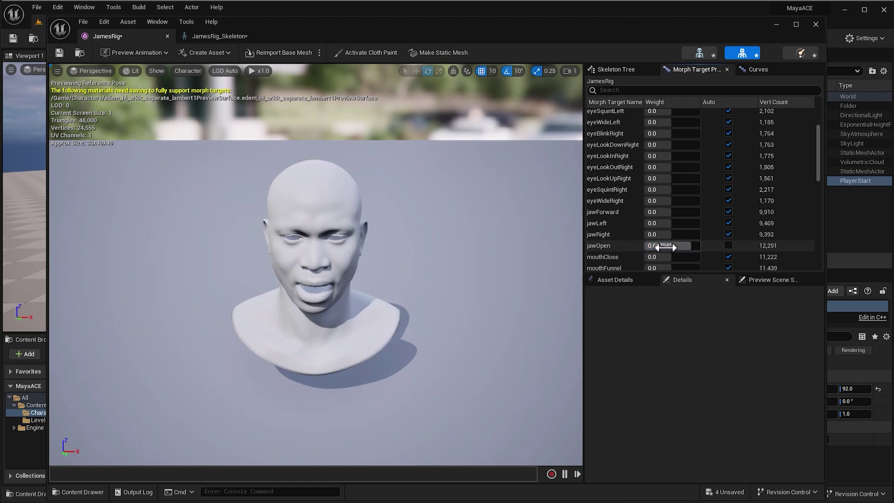
left_click(728, 245)
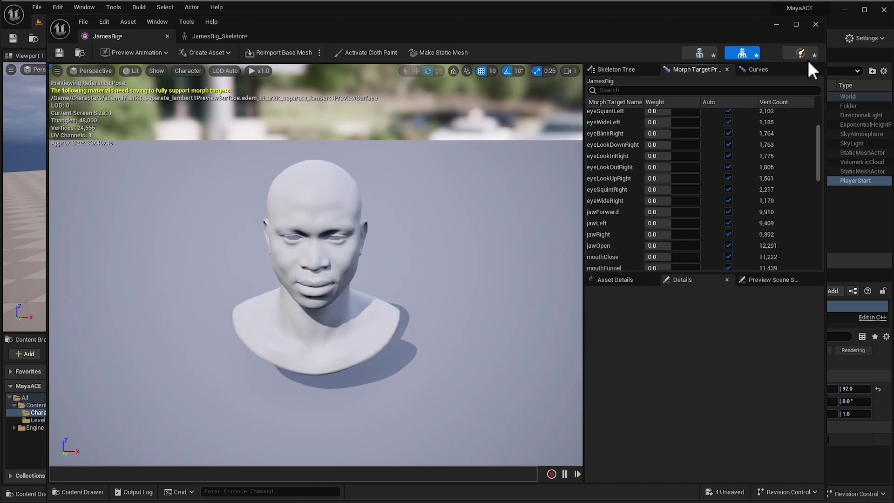
left_click(815, 25)
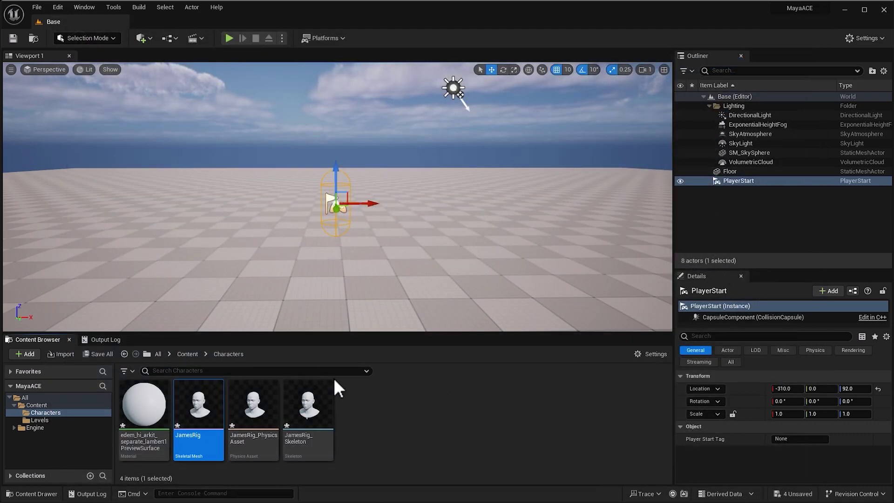
Place the JamesRig skeletal mesh in the Base level and frame it in the viewport
left_click_drag(193, 409, 338, 246)
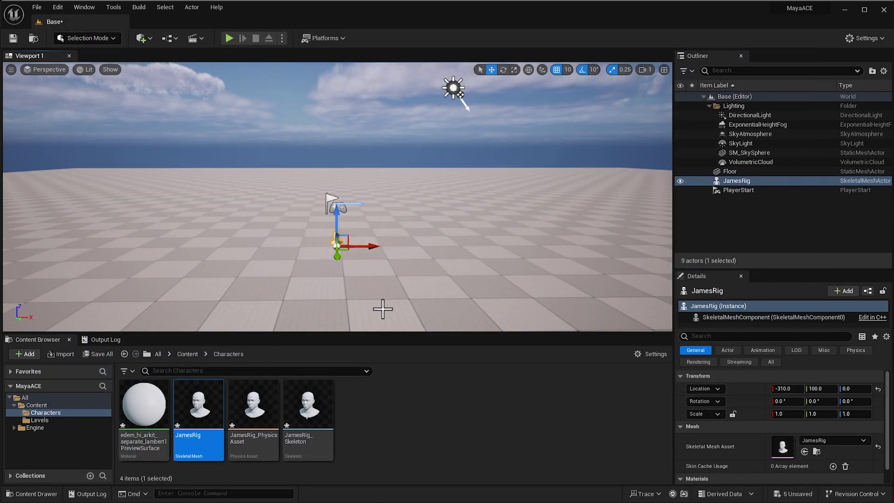
key("f")
scroll(385, 312, "up", 5)
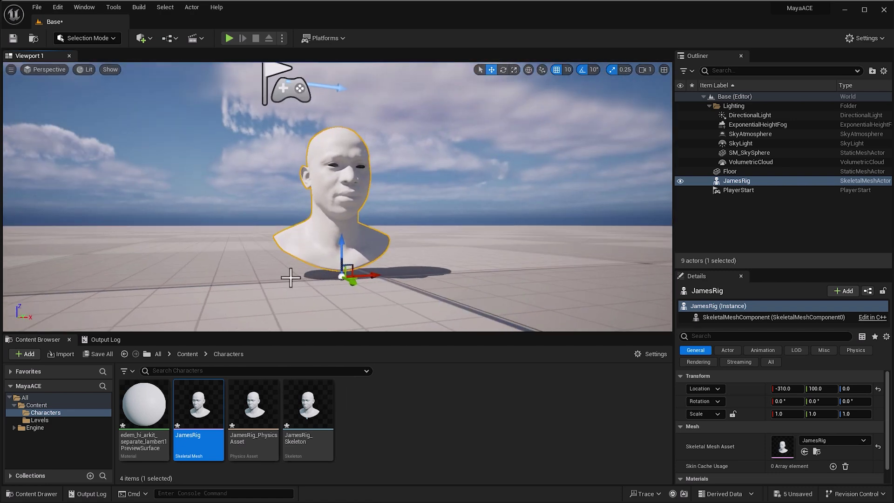
scroll(305, 277, "down", 5)
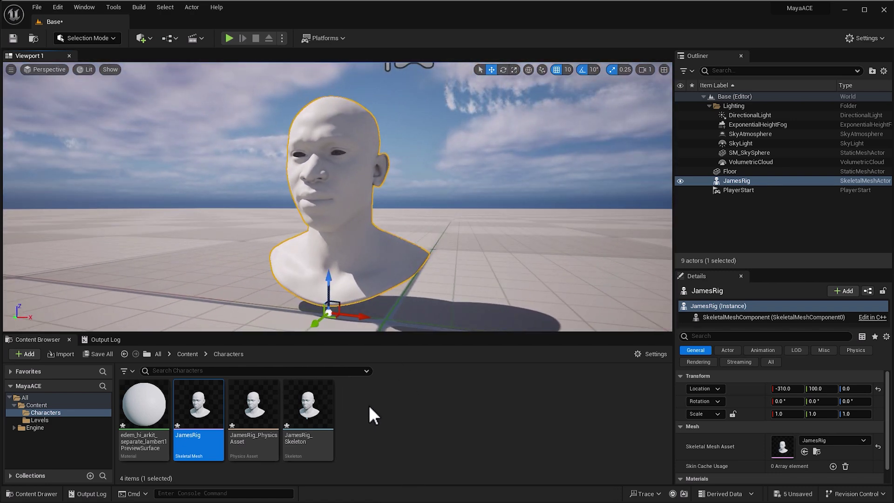
right_click(375, 402)
Select MayaACEisCool.fbx for import into the Characters folder
left_click(406, 59)
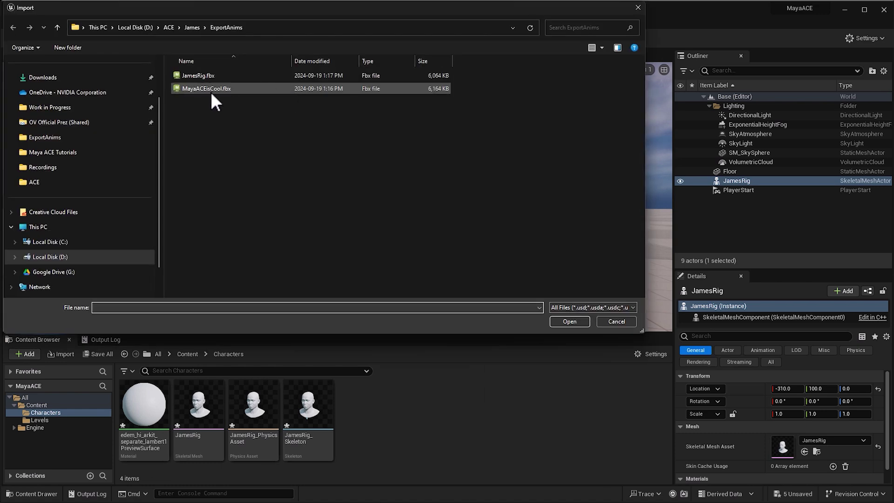
left_click(204, 89)
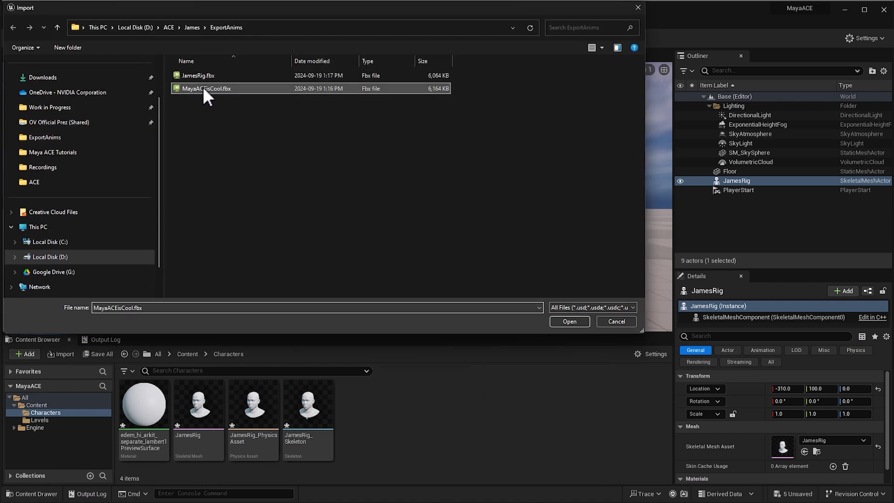
left_click(569, 321)
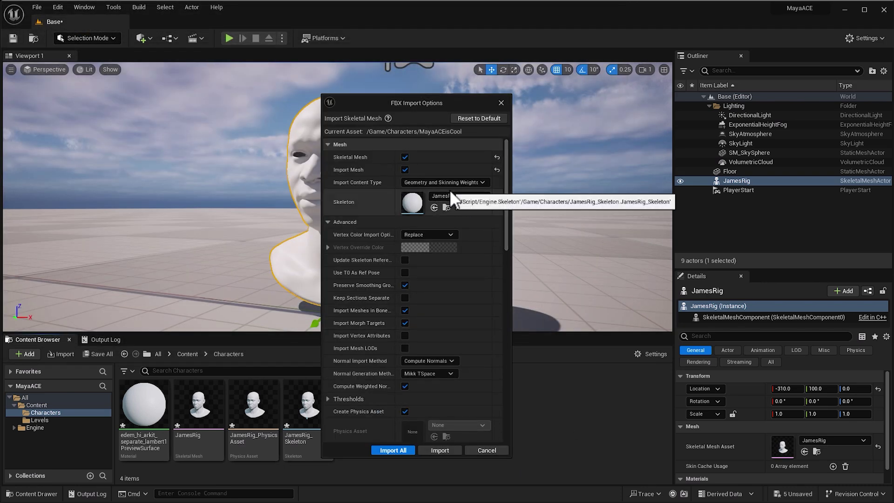
Import it as animation only, without a mesh, targeting JamesRig_Skeleton
left_click(404, 170)
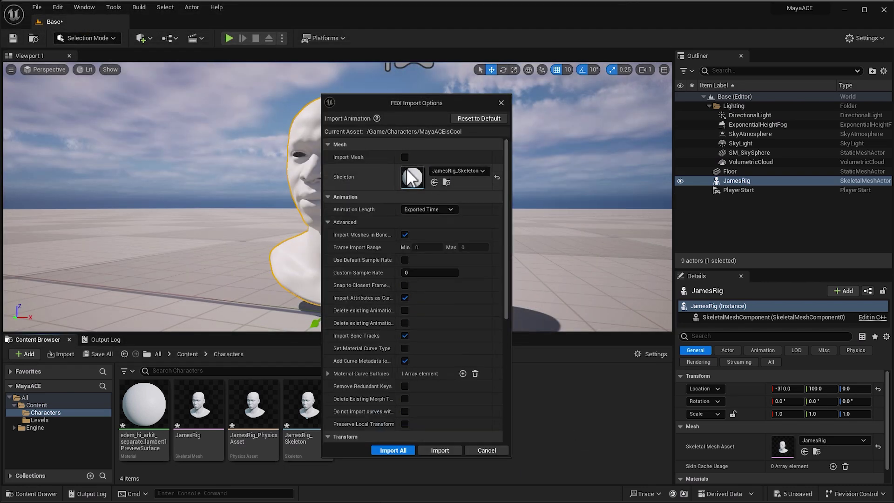
left_click(466, 172)
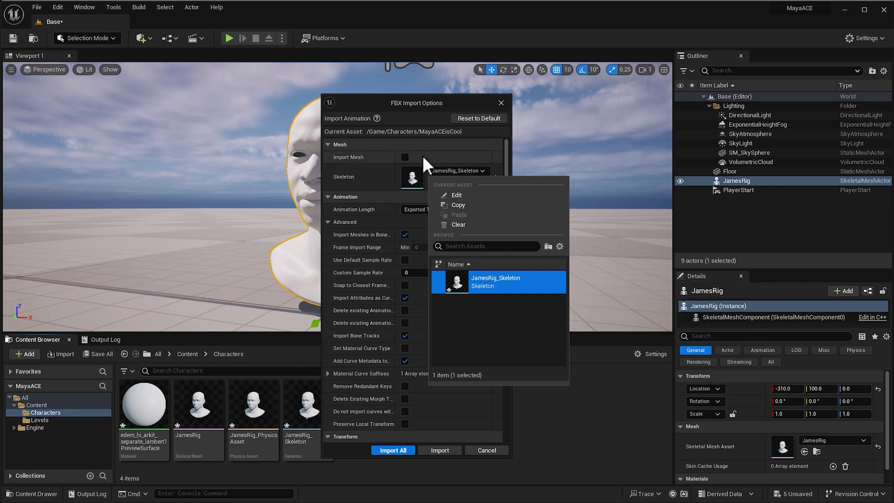
left_click(376, 176)
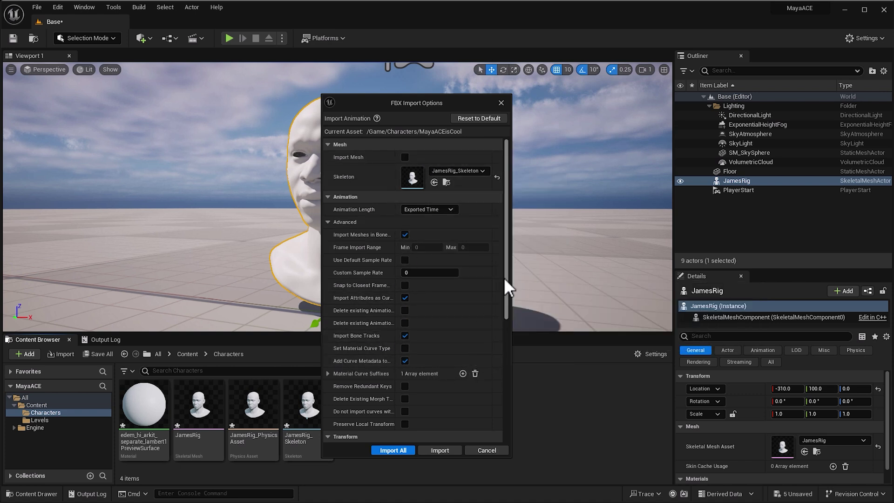
scroll(506, 269, "down", 1)
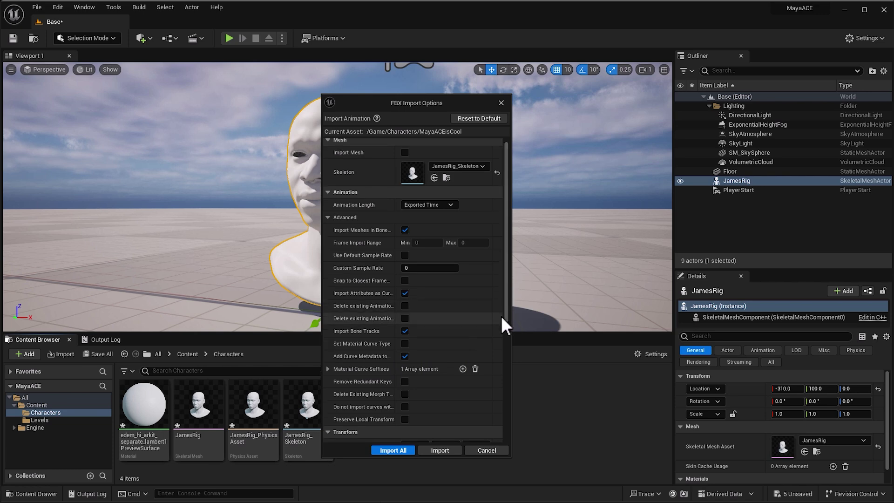
left_click_drag(507, 312, 505, 345)
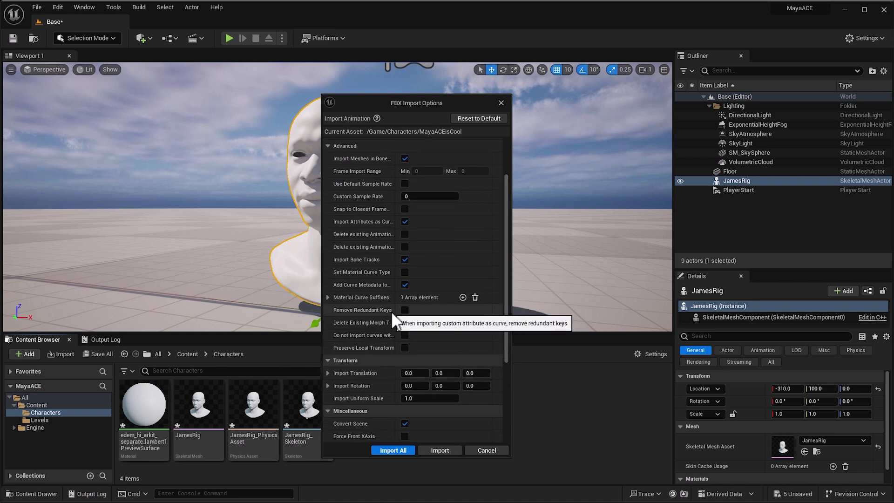
left_click(404, 309)
left_click(404, 309)
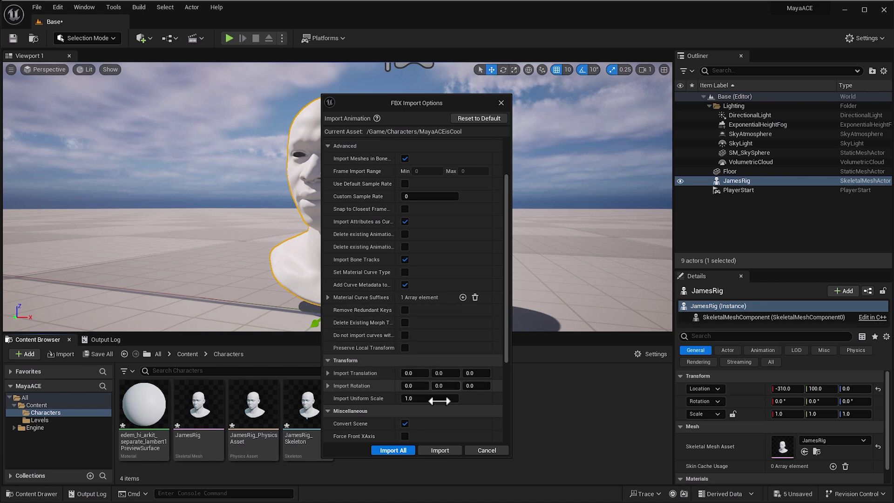
left_click(444, 448)
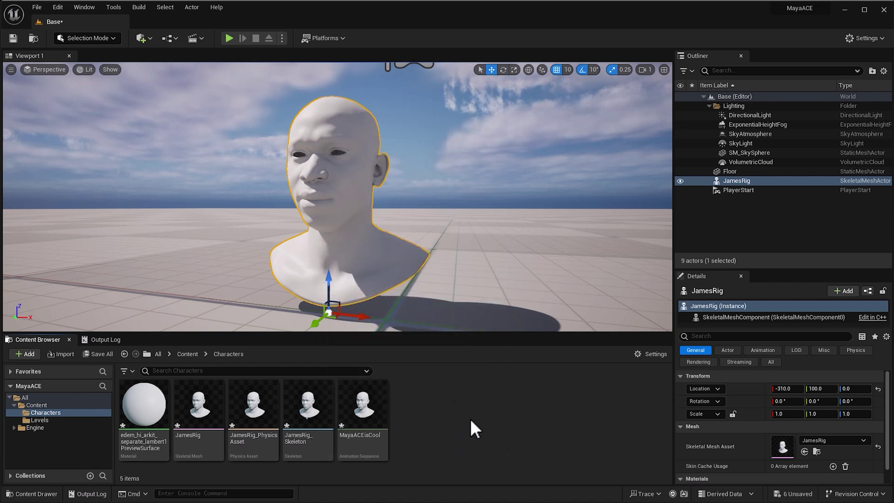
left_click(362, 411)
double_click(362, 411)
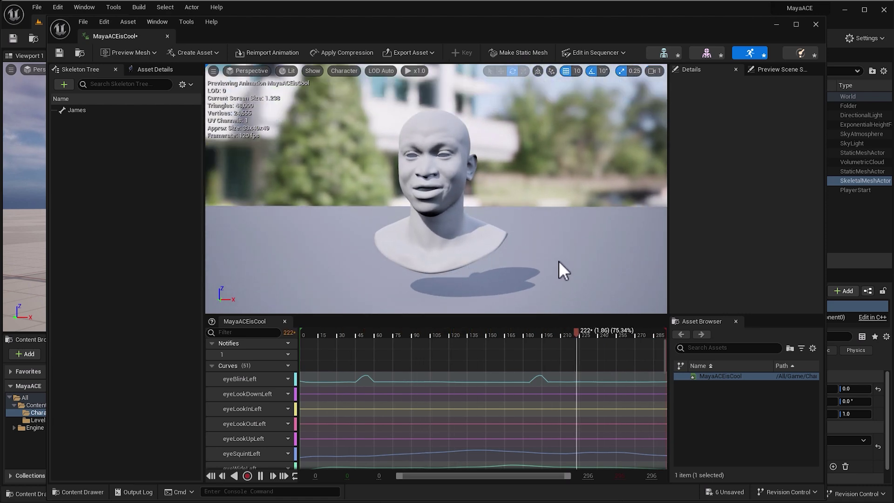
left_click(815, 24)
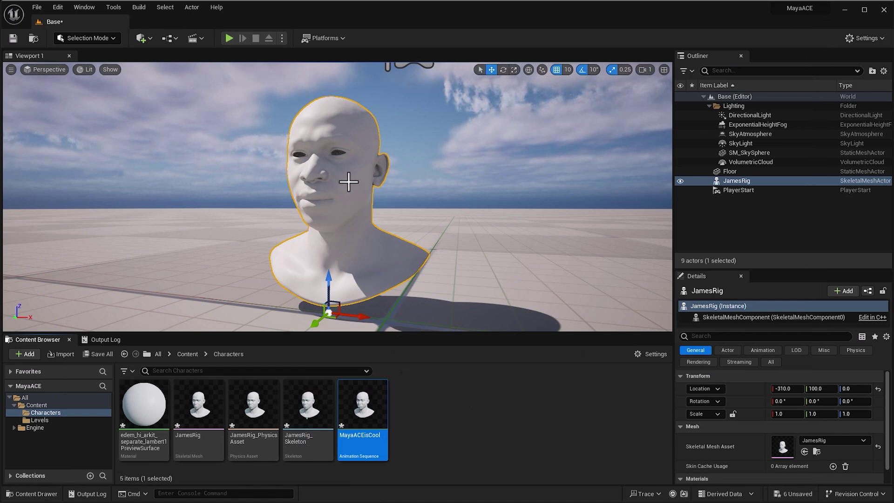
Create a new level sequence and save it as NewLevelSequence
left_click(195, 39)
left_click(226, 60)
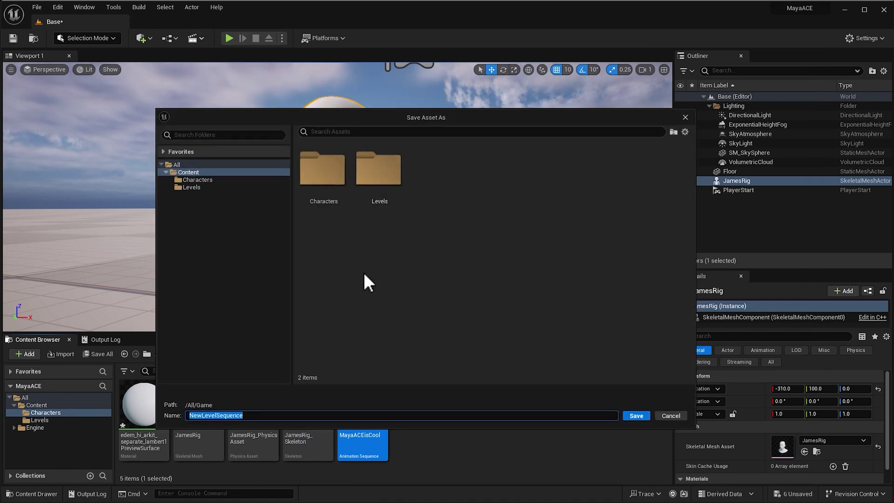
left_click(636, 416)
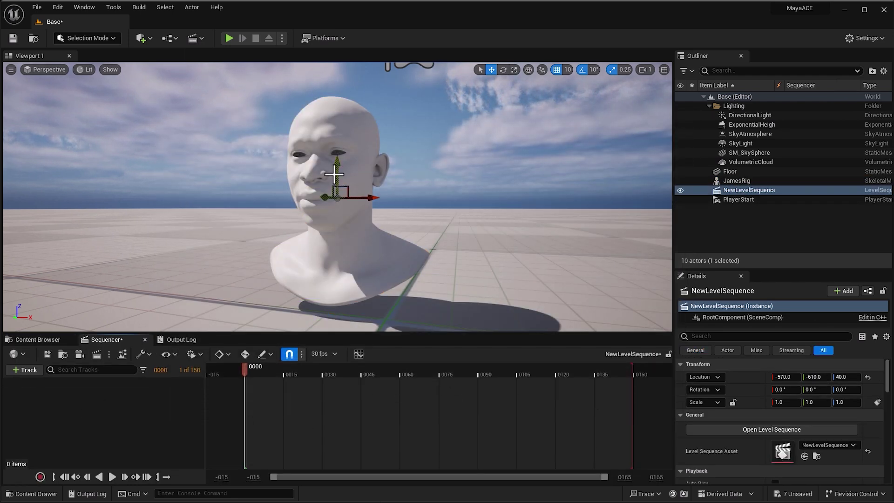
Add JamesRig to Sequencer with the MayaACEisCool animation and play it
left_click_drag(750, 189, 91, 396)
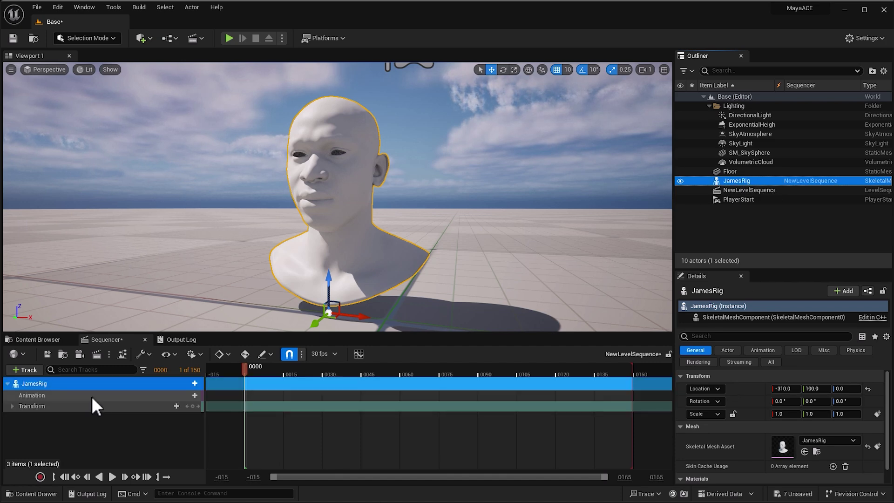
left_click(194, 395)
left_click(251, 446)
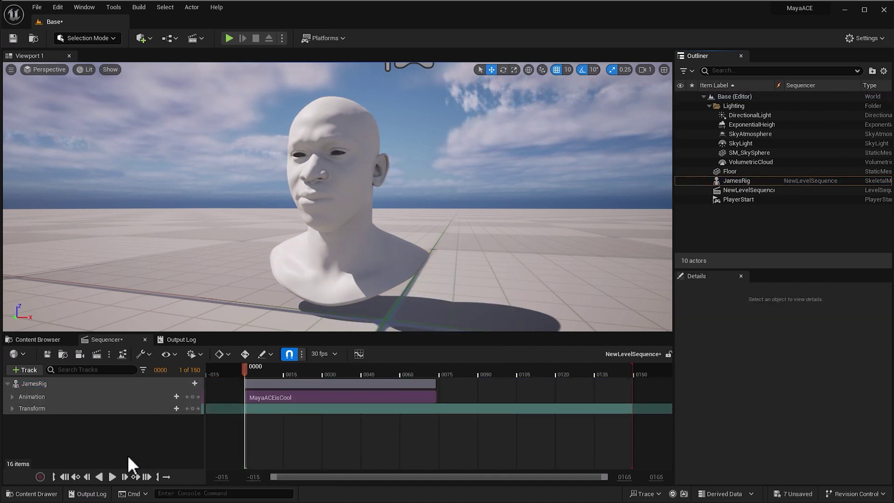
left_click(112, 476)
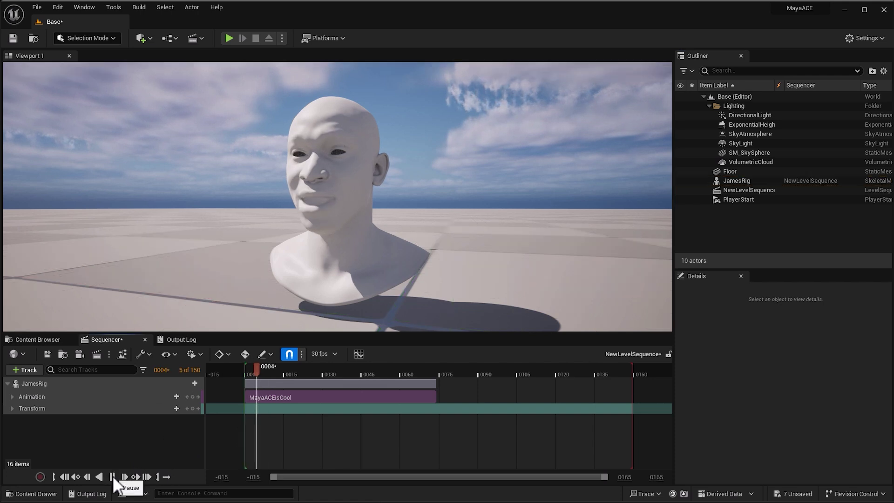